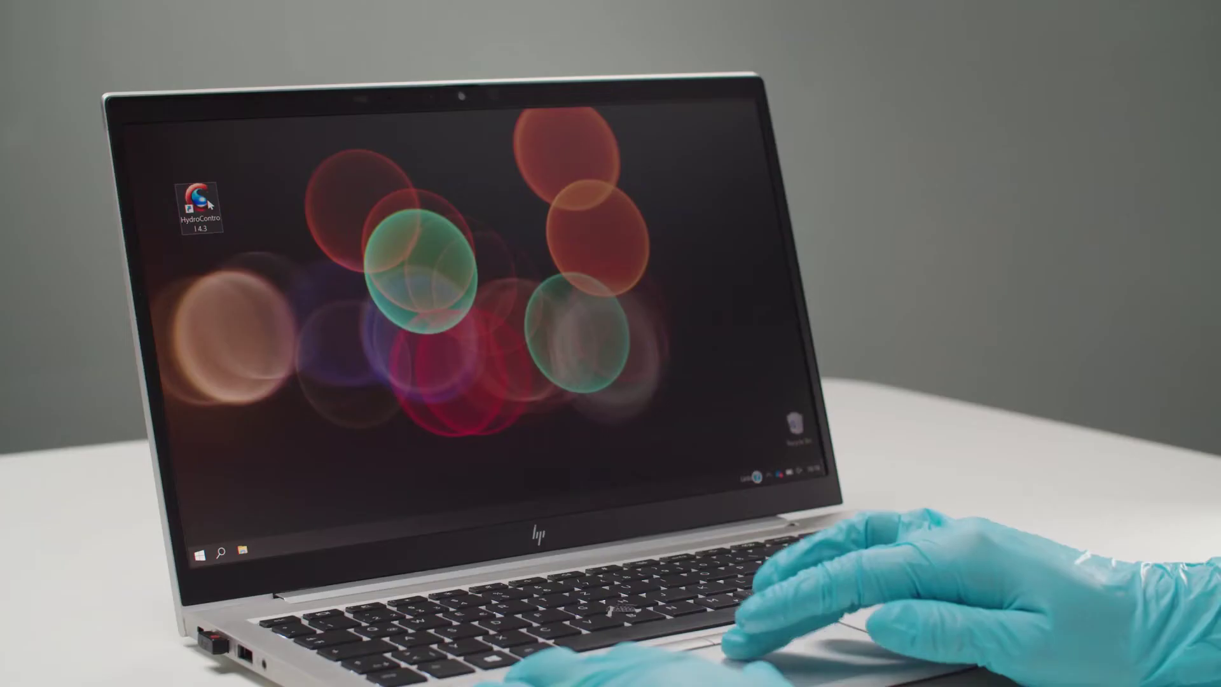
Step: Launch HydroControl from its desktop icon to get a new wash program editor
{"action": "double_click", "coordinate": [208, 202]}
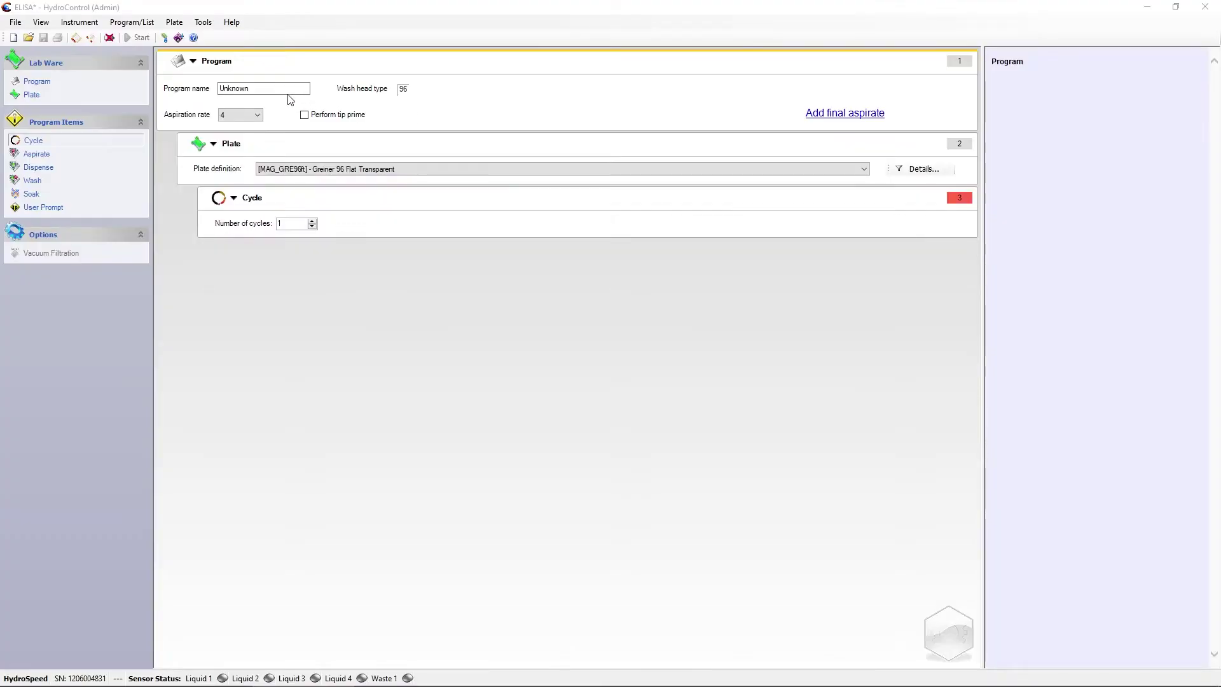
Step: Rename the program from Unknown to ELISA and keep the aspiration rate at 4
{"action": "left_click_drag", "start_coordinate": [267, 90], "coordinate": [227, 93]}
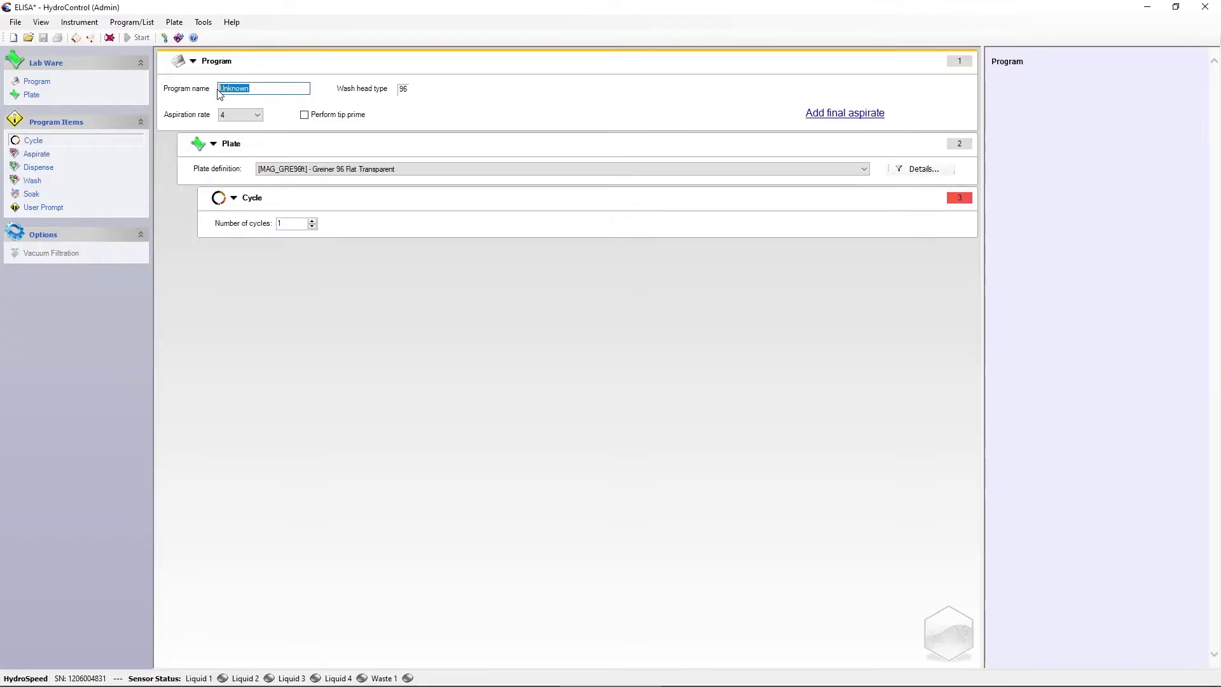
{"action": "type", "text": "ELISA"}
{"action": "left_click", "coordinate": [258, 115]}
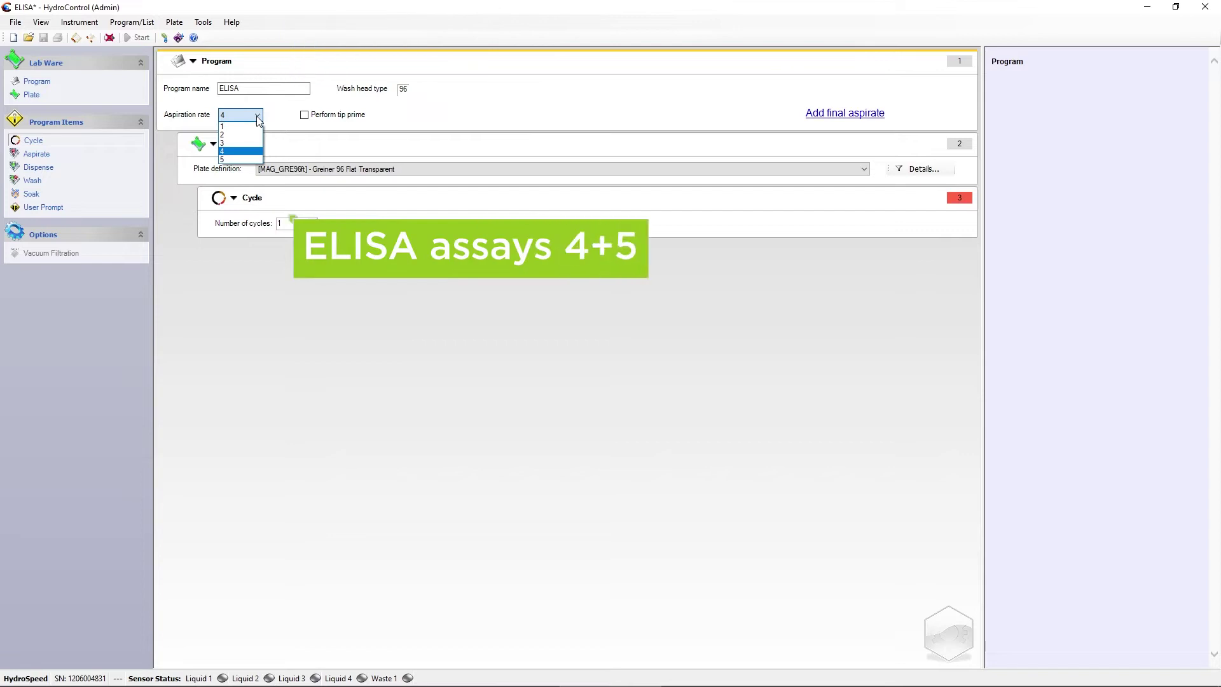
{"action": "left_click", "coordinate": [253, 152]}
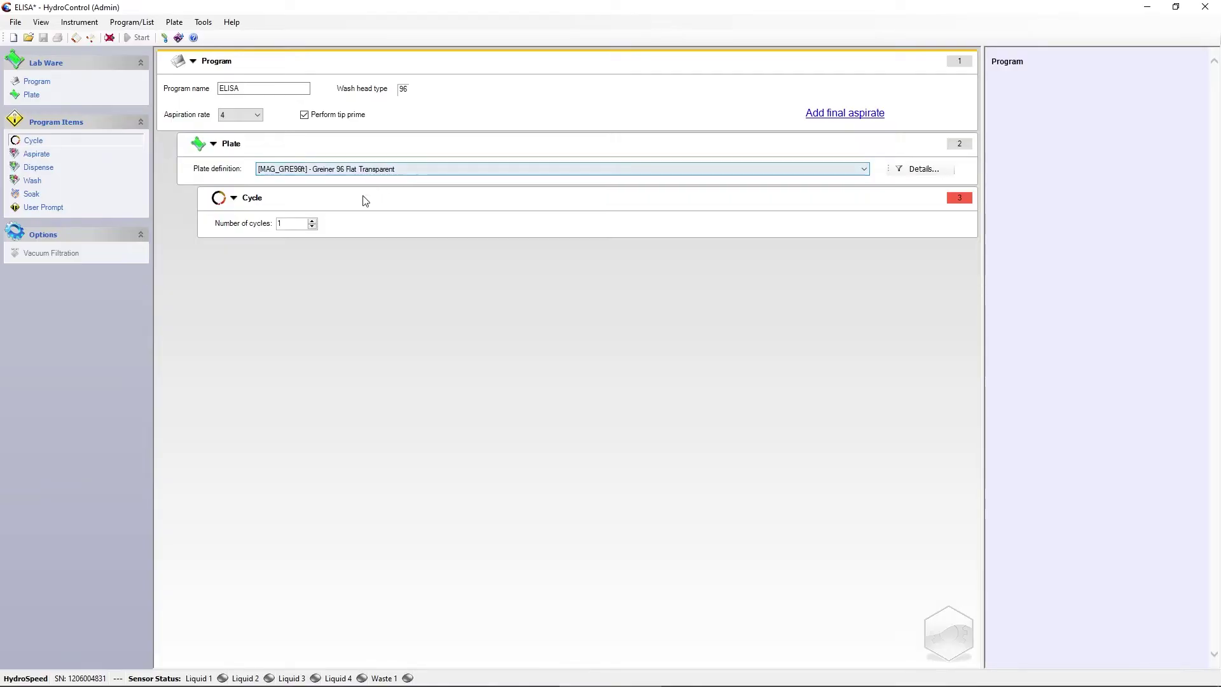
Step: Raise the number of cycles to 3 and drop an Aspirate step into the cycle
{"action": "left_click", "coordinate": [313, 221]}
{"action": "left_click", "coordinate": [313, 221]}
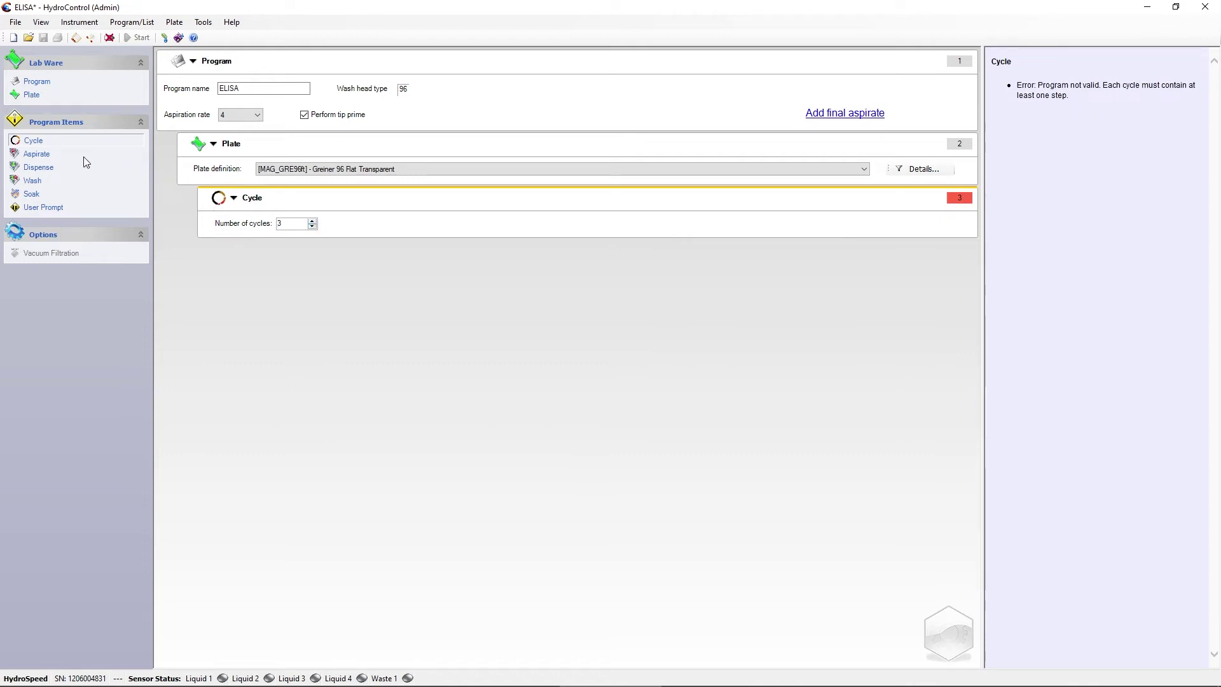
{"action": "left_click_drag", "start_coordinate": [52, 151], "coordinate": [209, 252]}
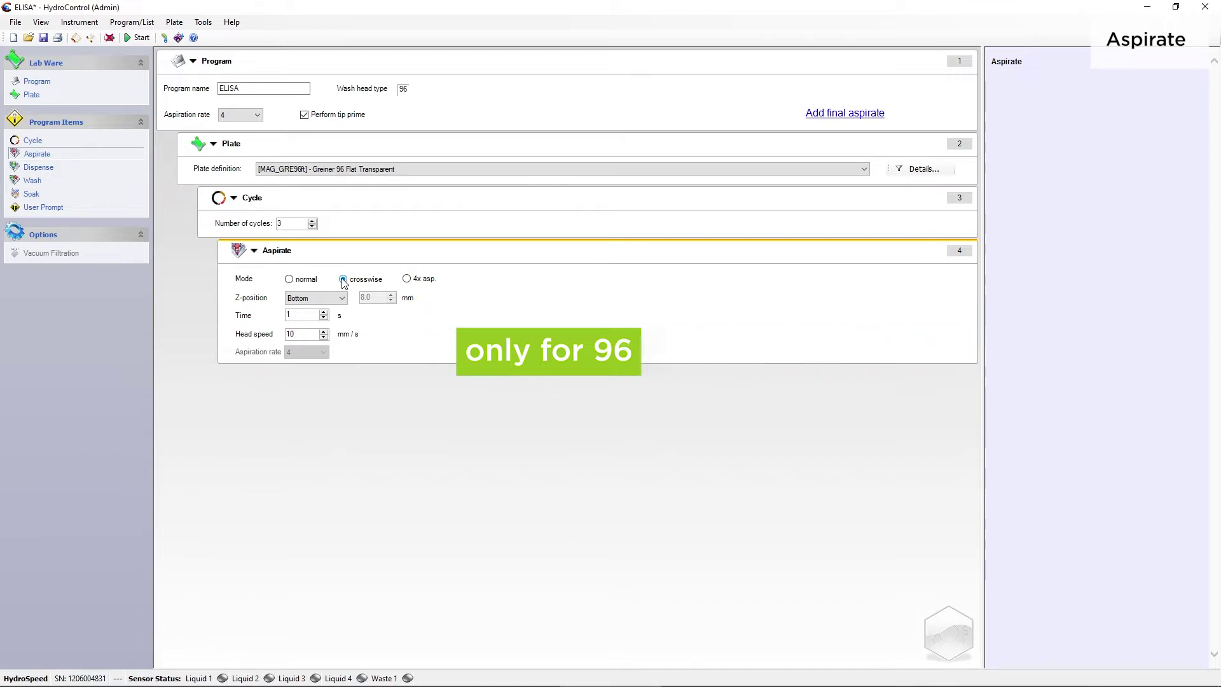
Step: Set the Aspirate Z-position to a custom 5.1 mm height
{"action": "left_click", "coordinate": [343, 295]}
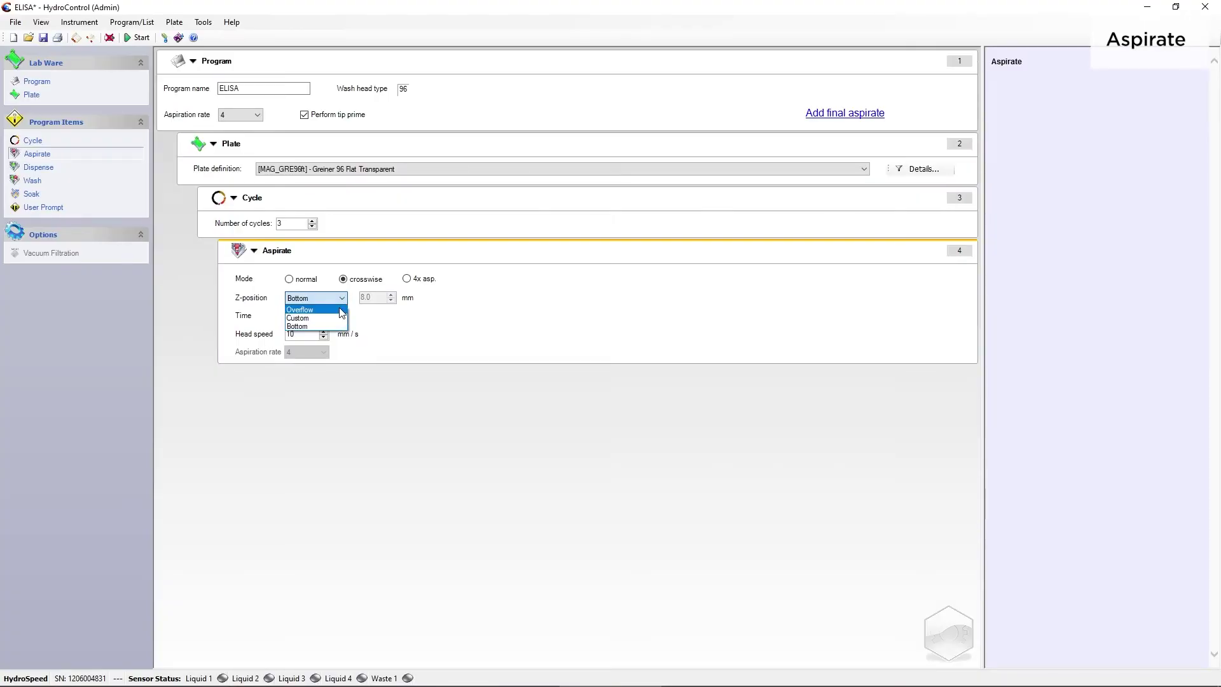
{"action": "left_click", "coordinate": [340, 318]}
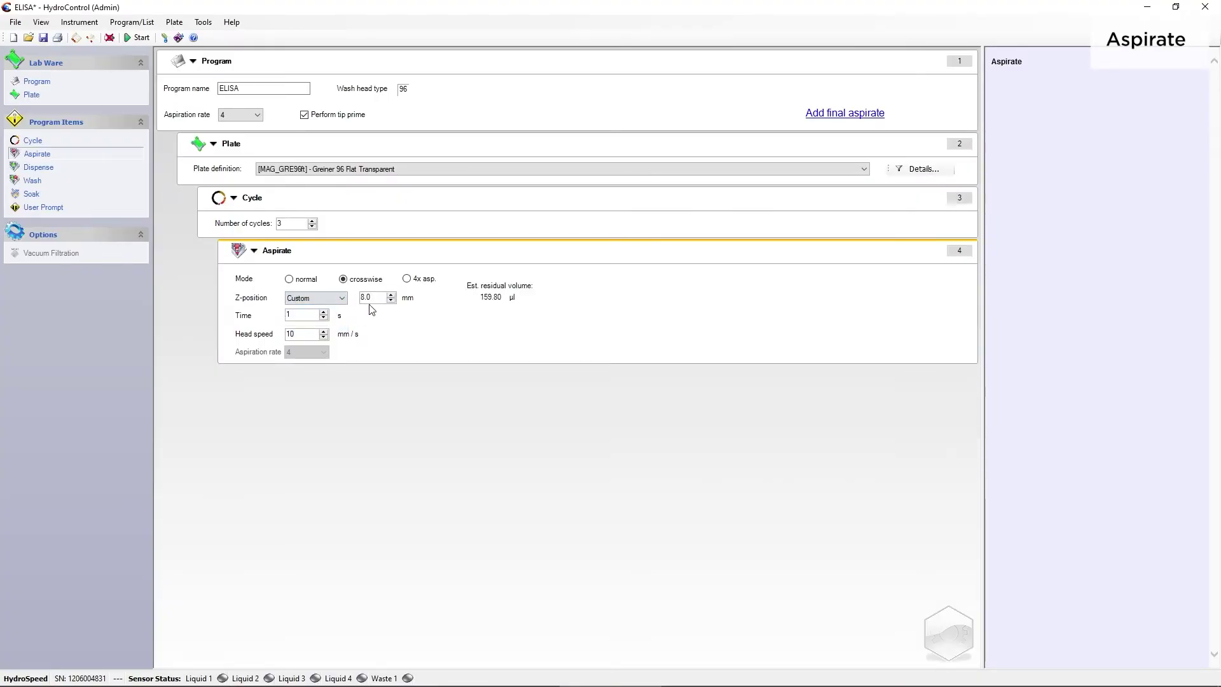
{"action": "left_click_drag", "start_coordinate": [378, 301], "coordinate": [355, 299]}
{"action": "type", "text": "5.1"}
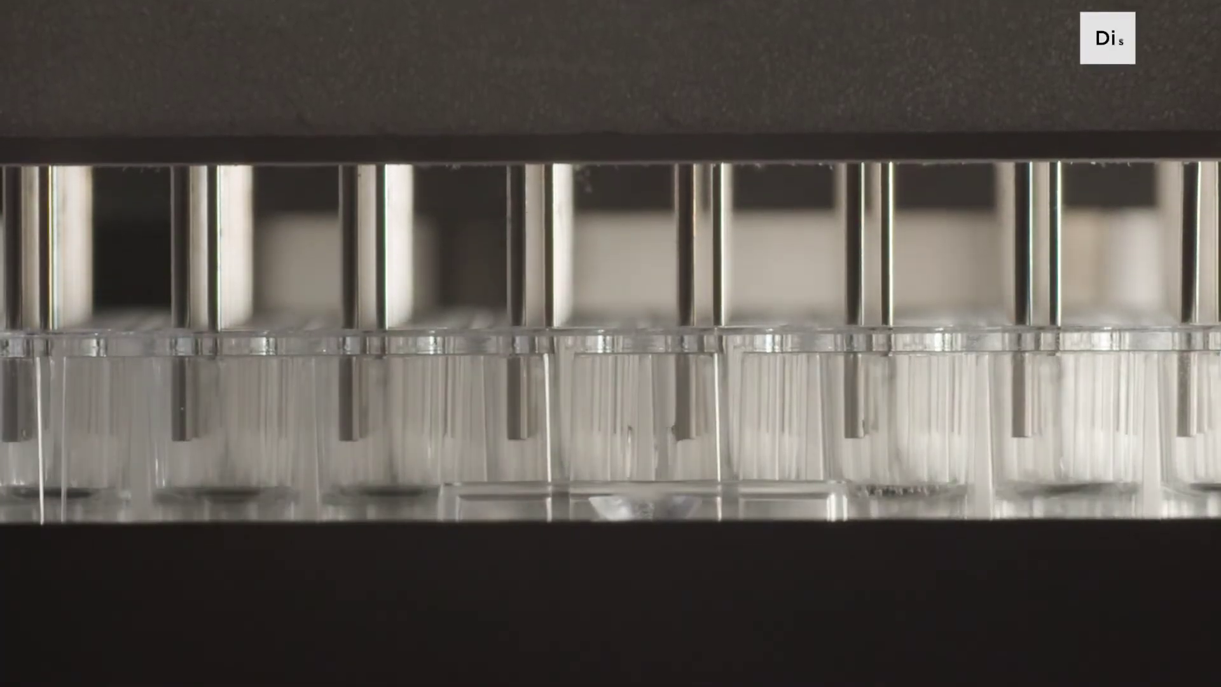
Step: Add a 200 µl Dispense step at a custom 5.1 mm height, dispensing at 280 µl/s
{"action": "left_click_drag", "start_coordinate": [39, 167], "coordinate": [258, 367]}
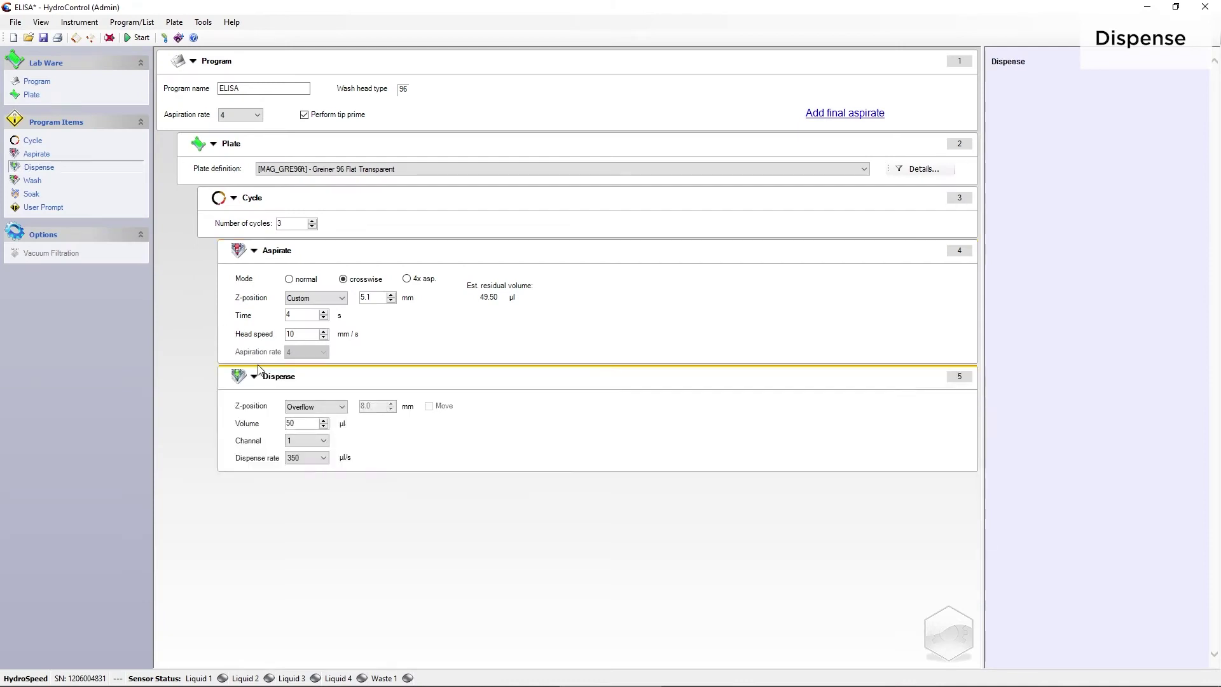
{"action": "left_click", "coordinate": [341, 407]}
{"action": "left_click", "coordinate": [343, 426]}
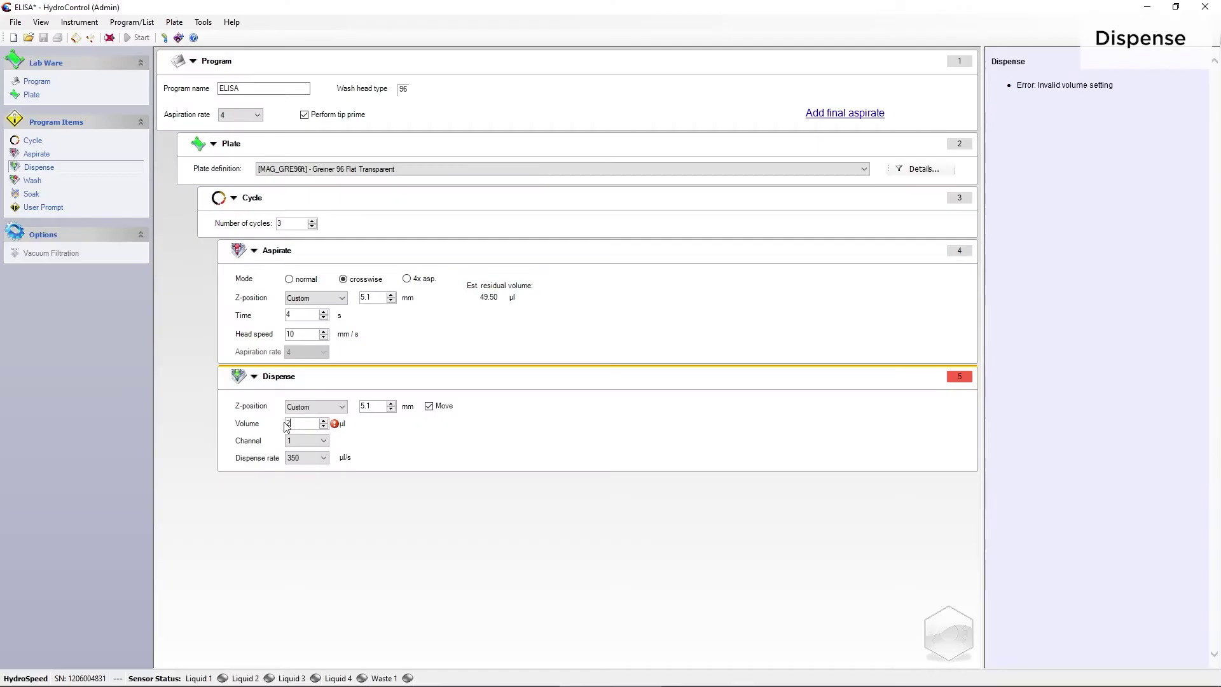
{"action": "type", "text": "00"}
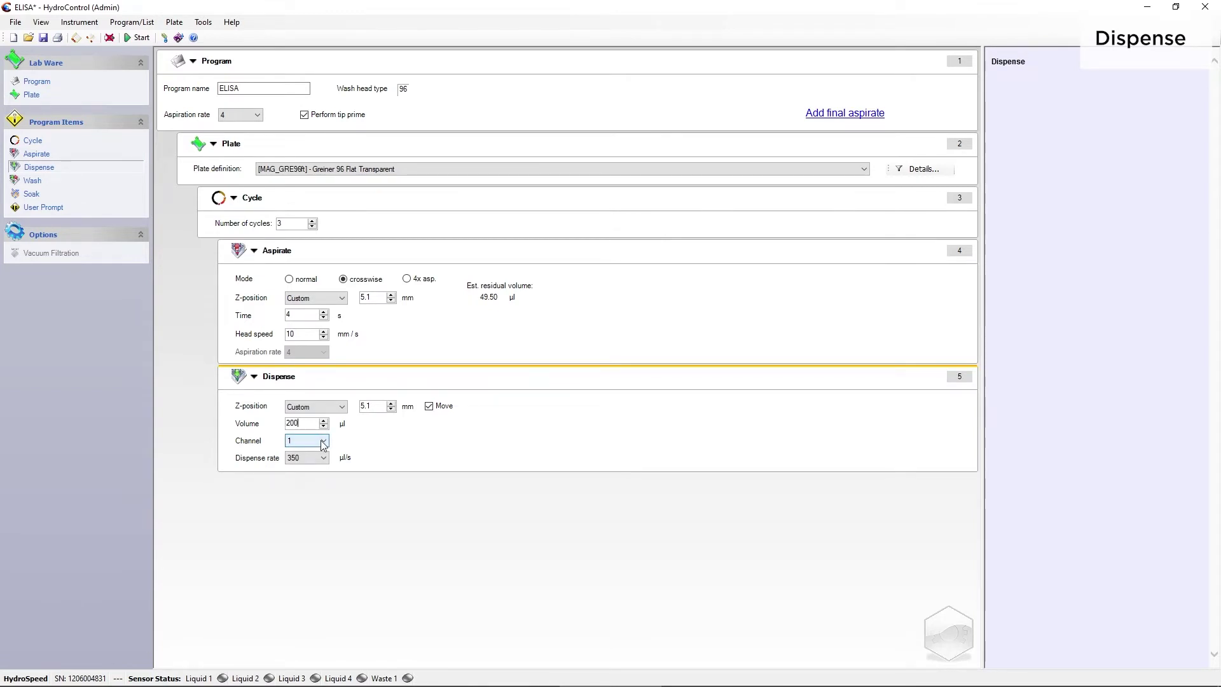
{"action": "left_click", "coordinate": [324, 458]}
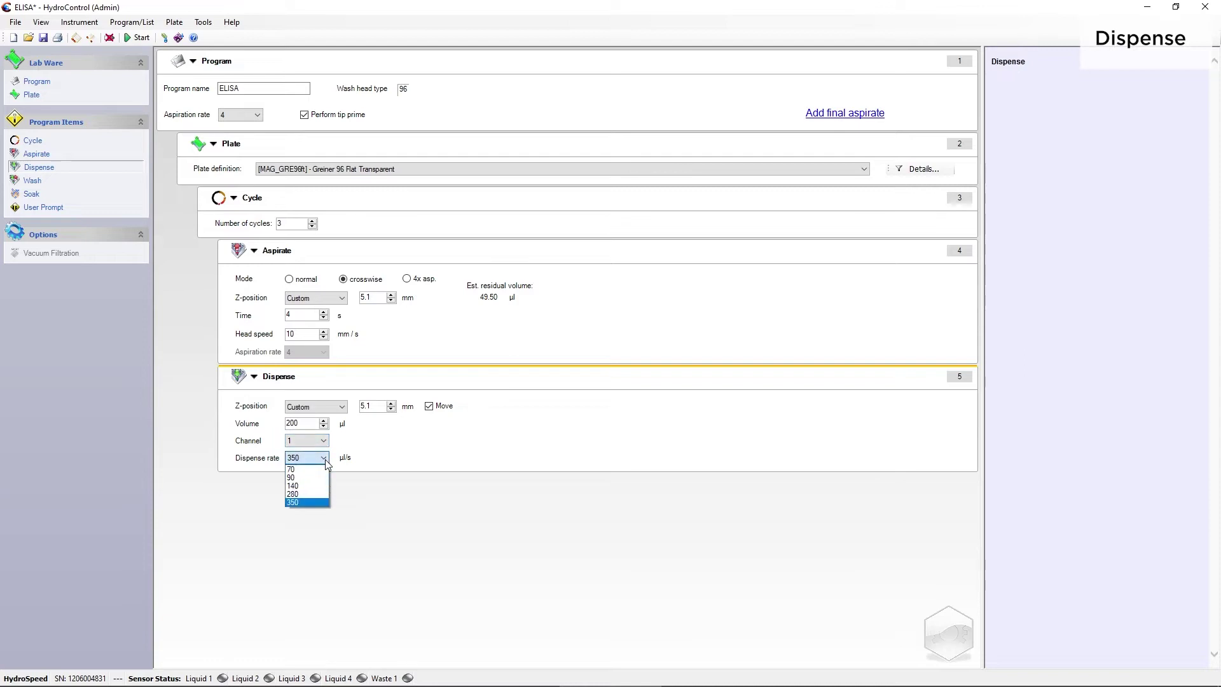
{"action": "left_click", "coordinate": [316, 494]}
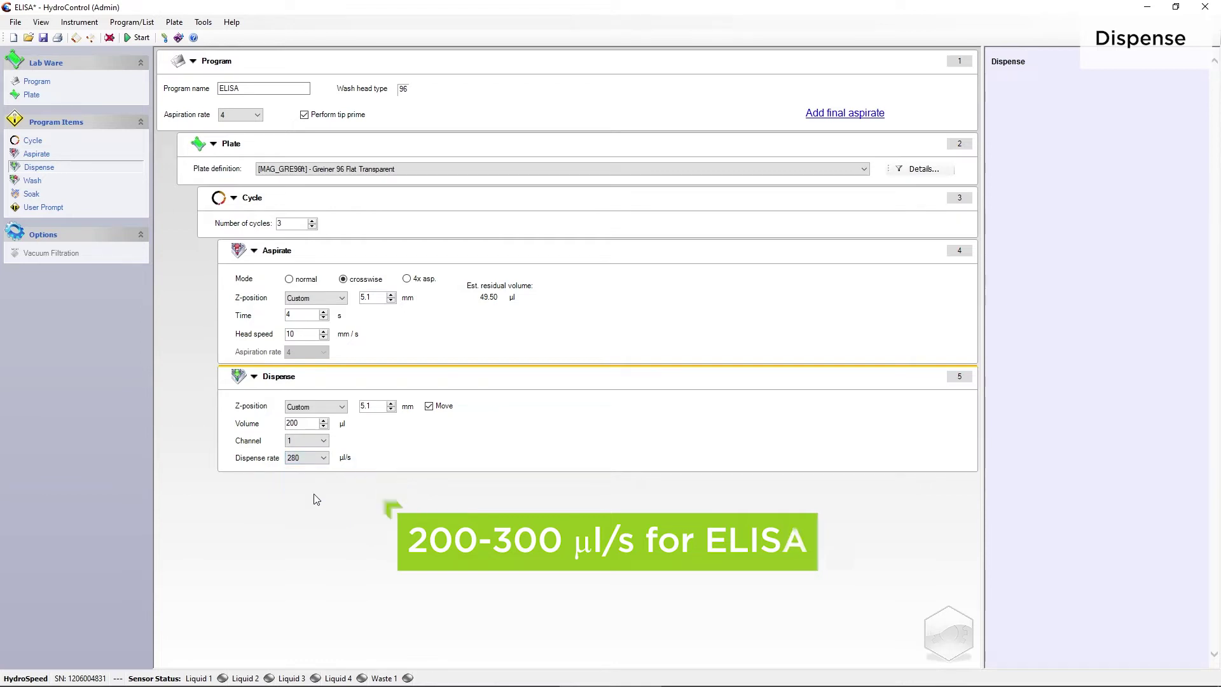
{"action": "left_click_drag", "start_coordinate": [54, 140], "coordinate": [137, 297]}
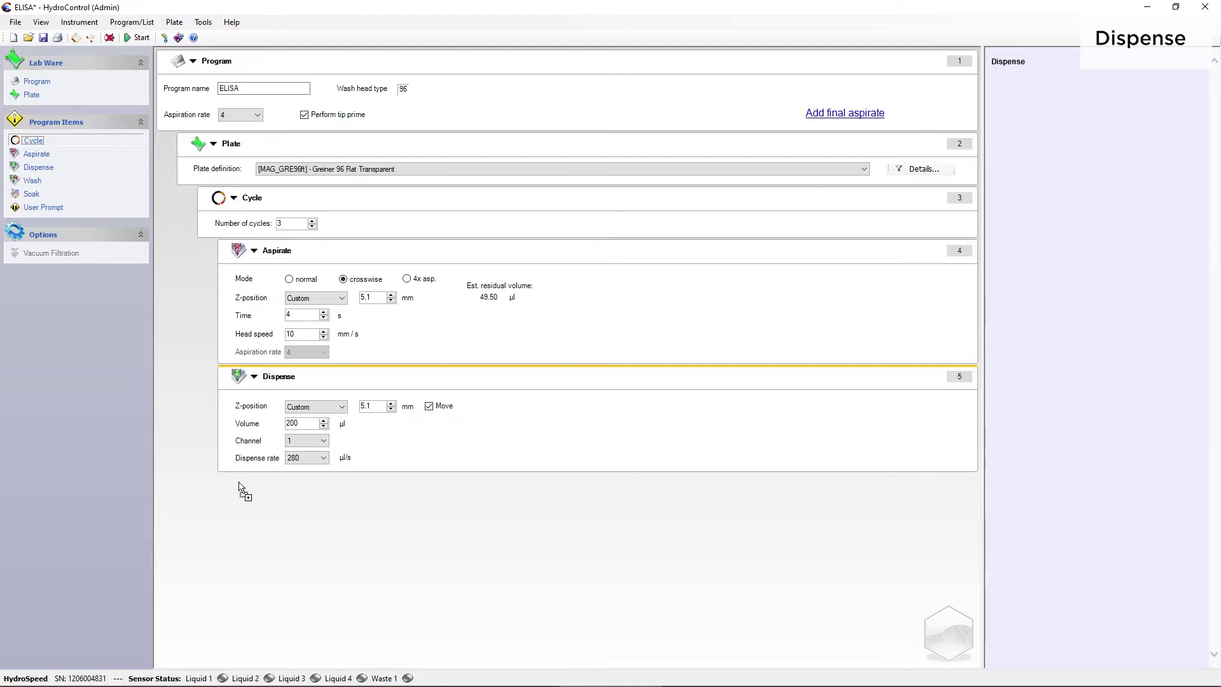
Step: Add a second cycle containing an 800 µl Wash step at 280 µl/s
{"action": "left_click_drag", "start_coordinate": [240, 486], "coordinate": [240, 487]}
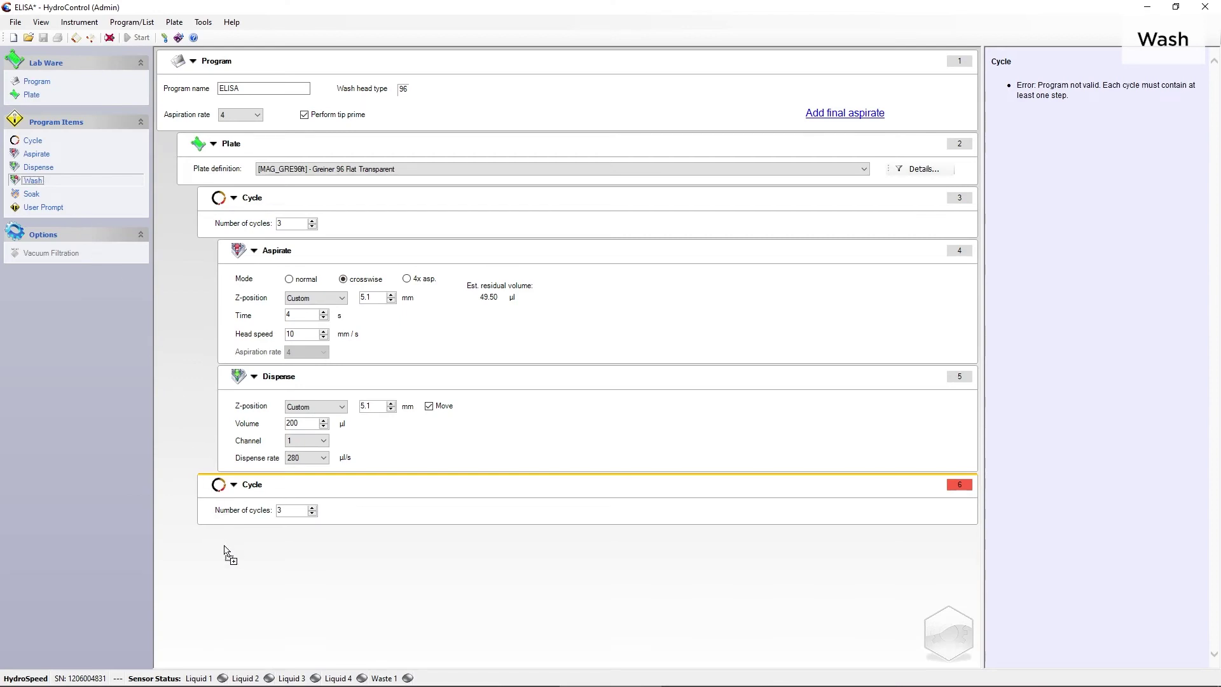
{"action": "left_click_drag", "start_coordinate": [223, 554], "coordinate": [226, 553]}
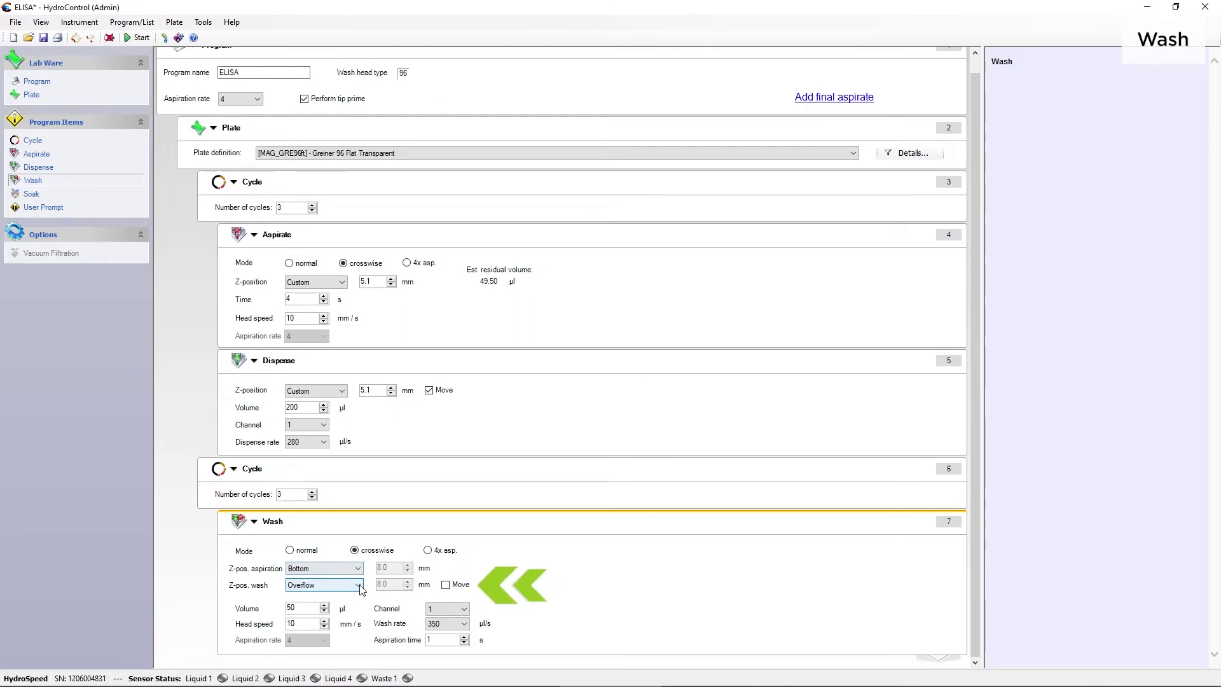
{"action": "double_click", "coordinate": [294, 608]}
{"action": "type", "text": "300"}
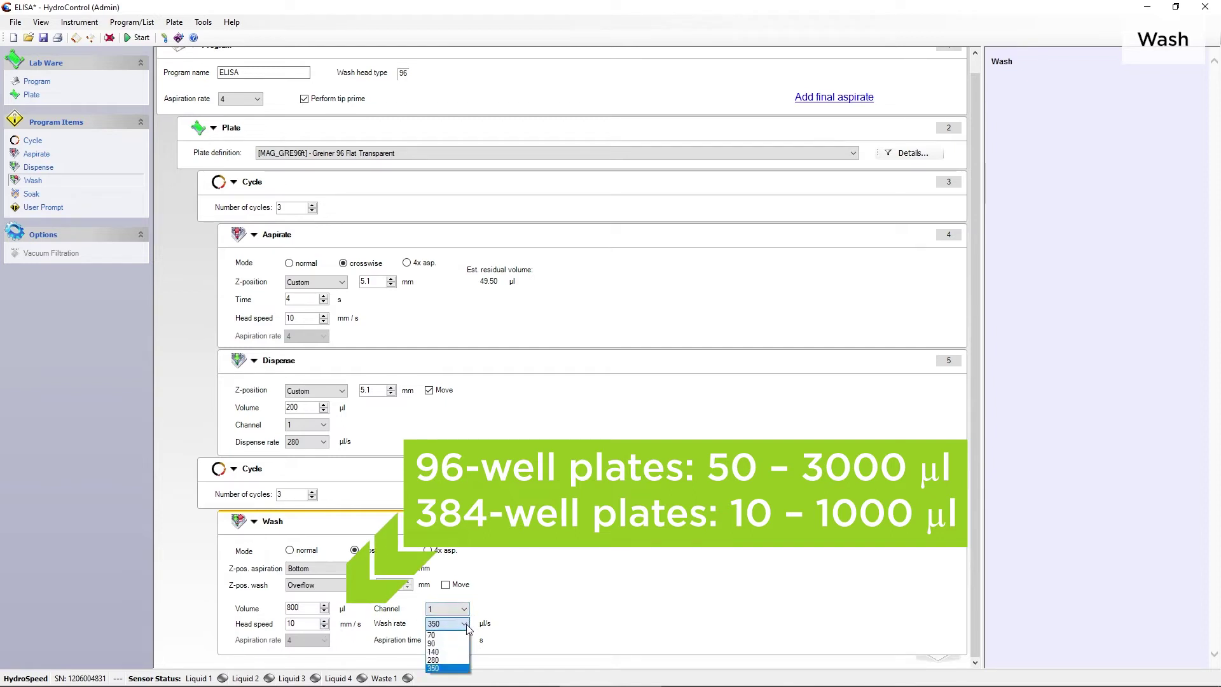
{"action": "left_click", "coordinate": [462, 663]}
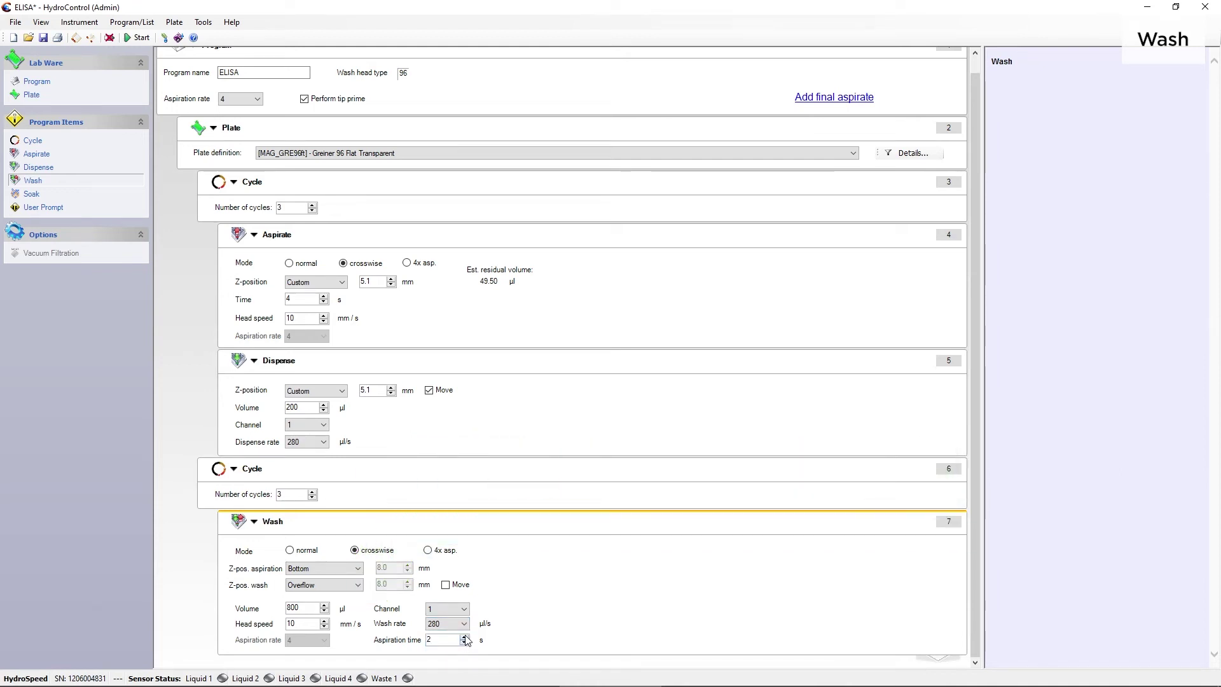
Step: Add a third cycle at the program's end with a Soak step inside
{"action": "left_click_drag", "start_coordinate": [51, 140], "coordinate": [71, 190]}
{"action": "left_click_drag", "start_coordinate": [219, 662], "coordinate": [220, 661]}
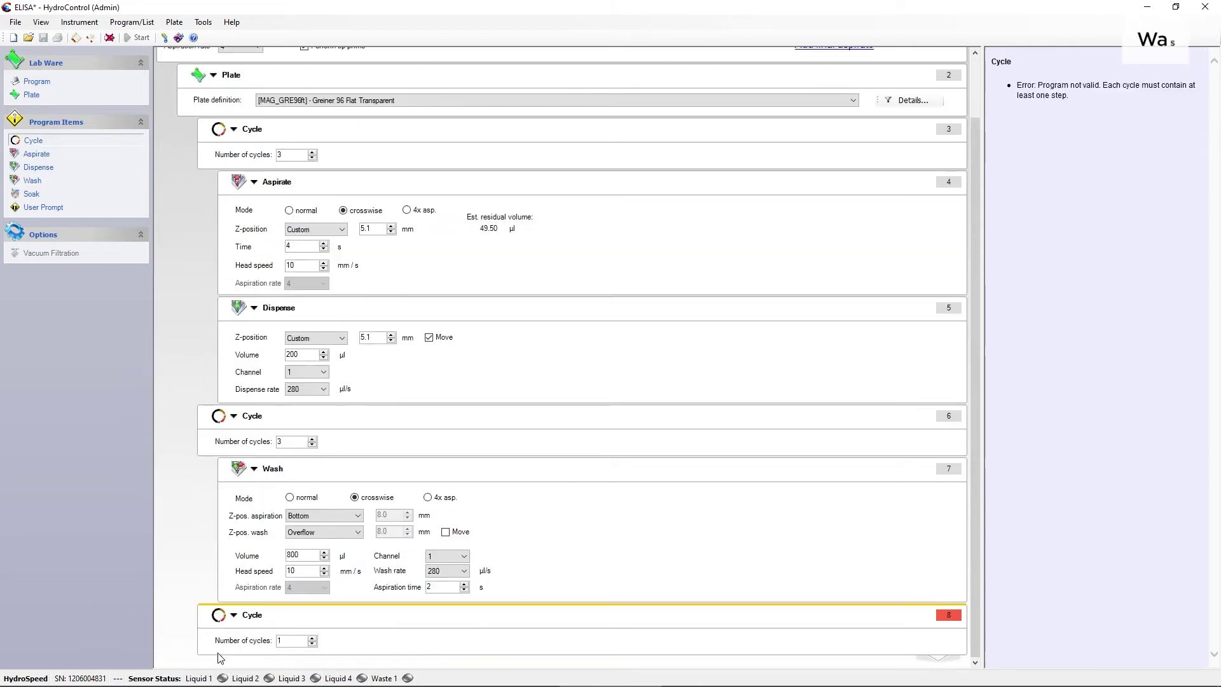
{"action": "left_click_drag", "start_coordinate": [48, 201], "coordinate": [203, 655]}
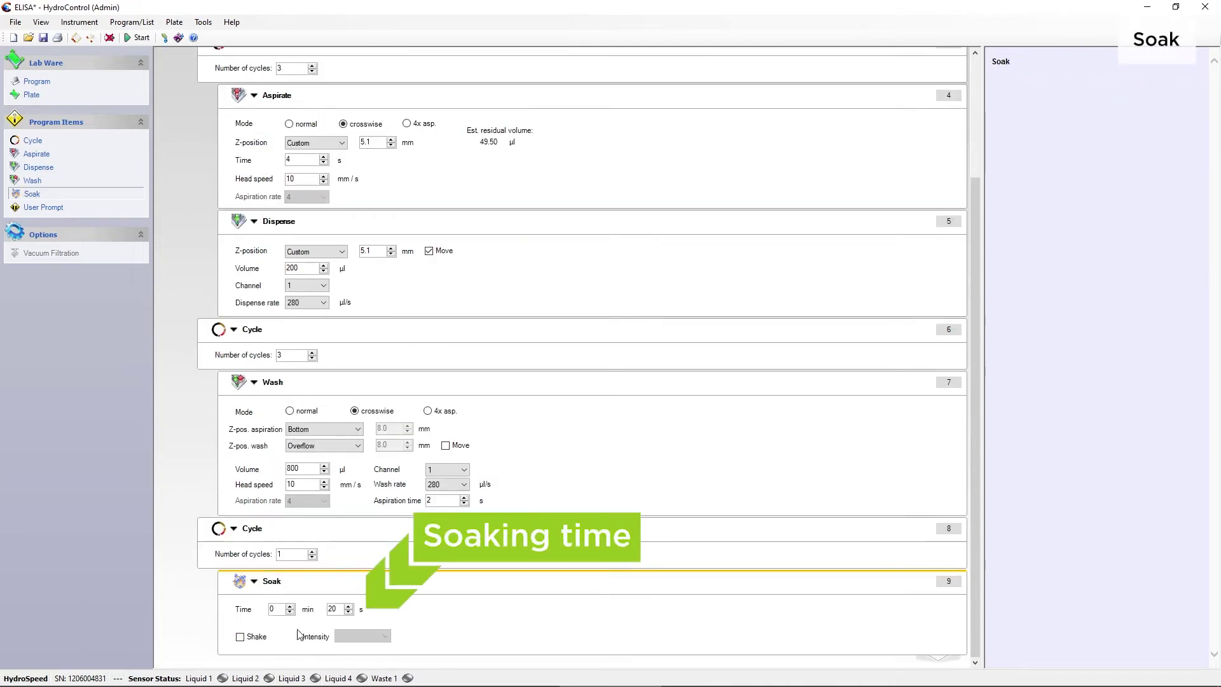
Step: Set the soak time to 30 s with Low shaking intensity
{"action": "type", "text": "30"}
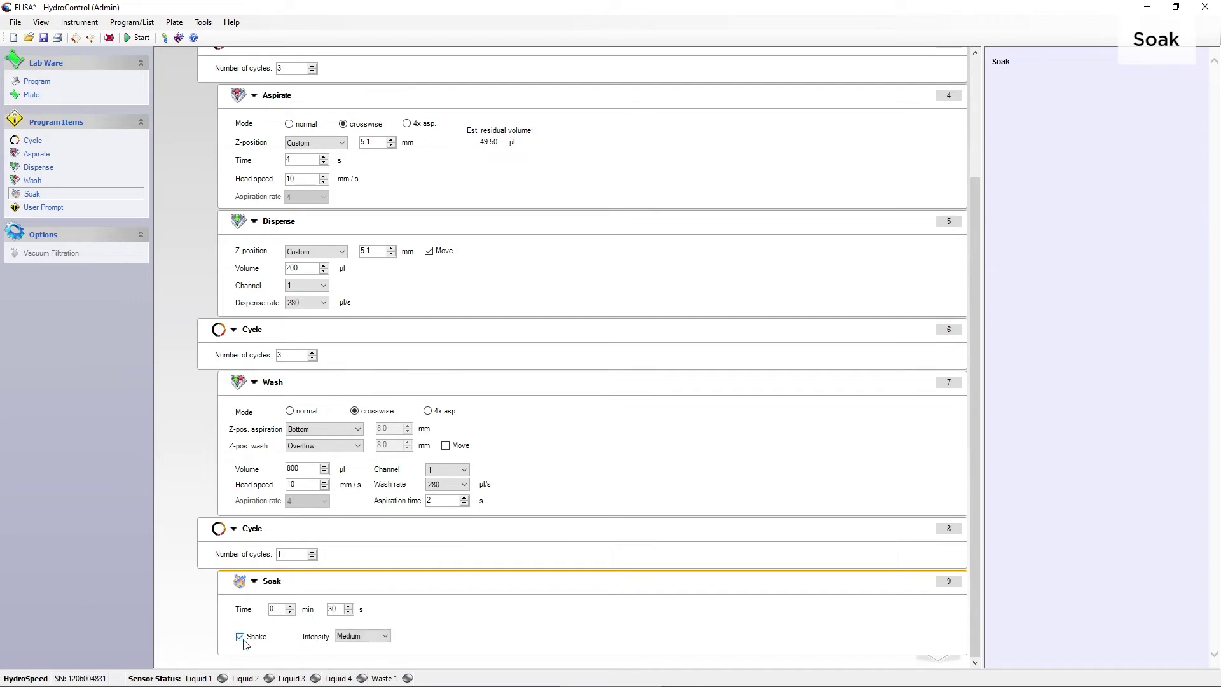
{"action": "left_click", "coordinate": [372, 636]}
{"action": "left_click", "coordinate": [374, 666]}
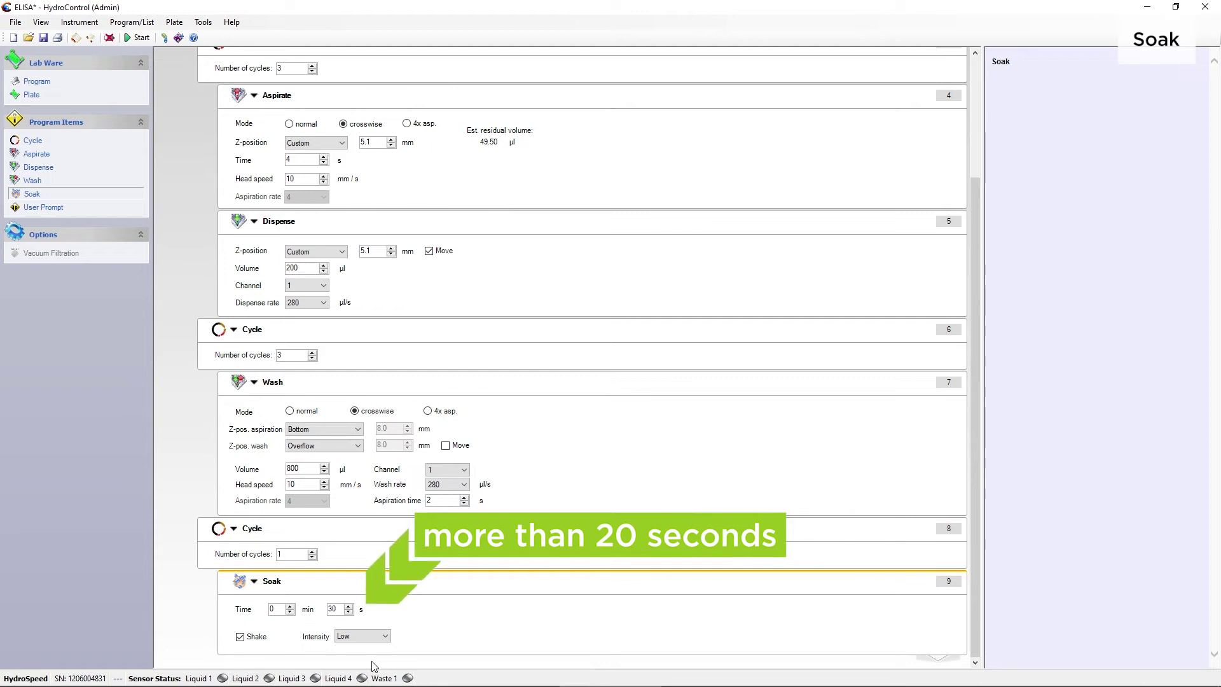
Step: Insert a User Prompt step after the Soak and start entering its message
{"action": "left_click_drag", "start_coordinate": [59, 207], "coordinate": [194, 436]}
{"action": "left_click_drag", "start_coordinate": [240, 641], "coordinate": [242, 660]}
{"action": "left_click", "coordinate": [285, 639]}
{"action": "type", "text": "control"}
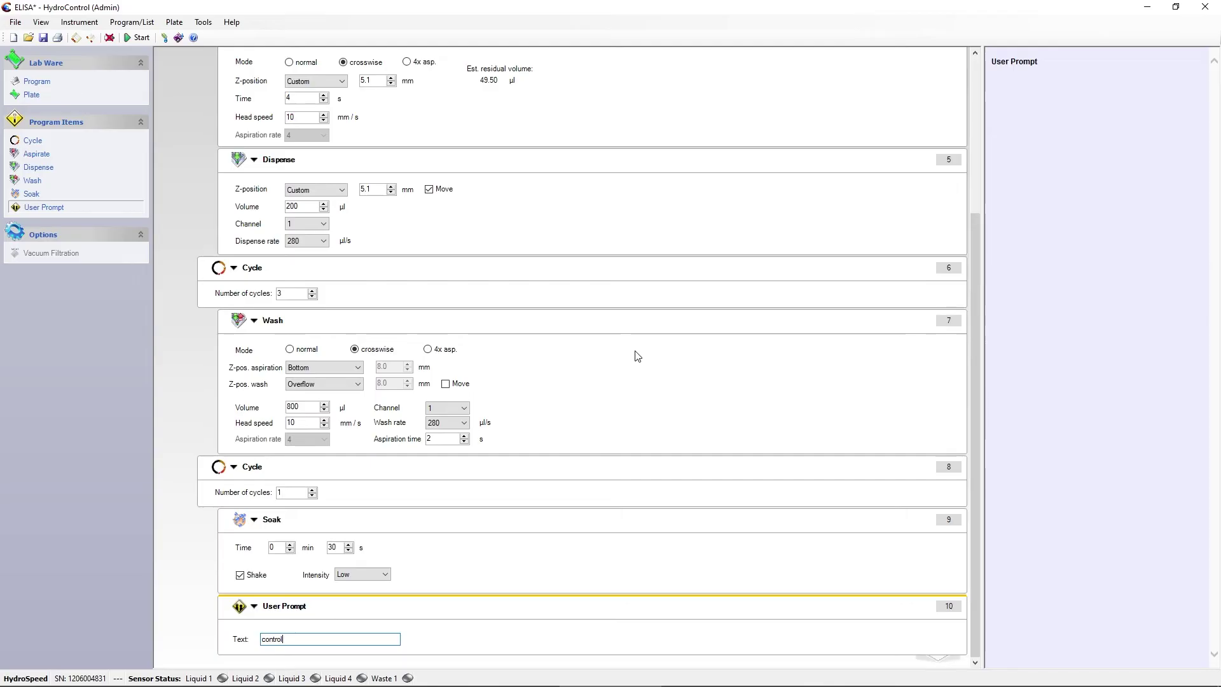
Step: Add a crosswise Final aspirate step at the Bottom Z-position
{"action": "scroll", "coordinate": [635, 354], "scroll_direction": "up", "scroll_amount": 10}
{"action": "left_click", "coordinate": [806, 114]}
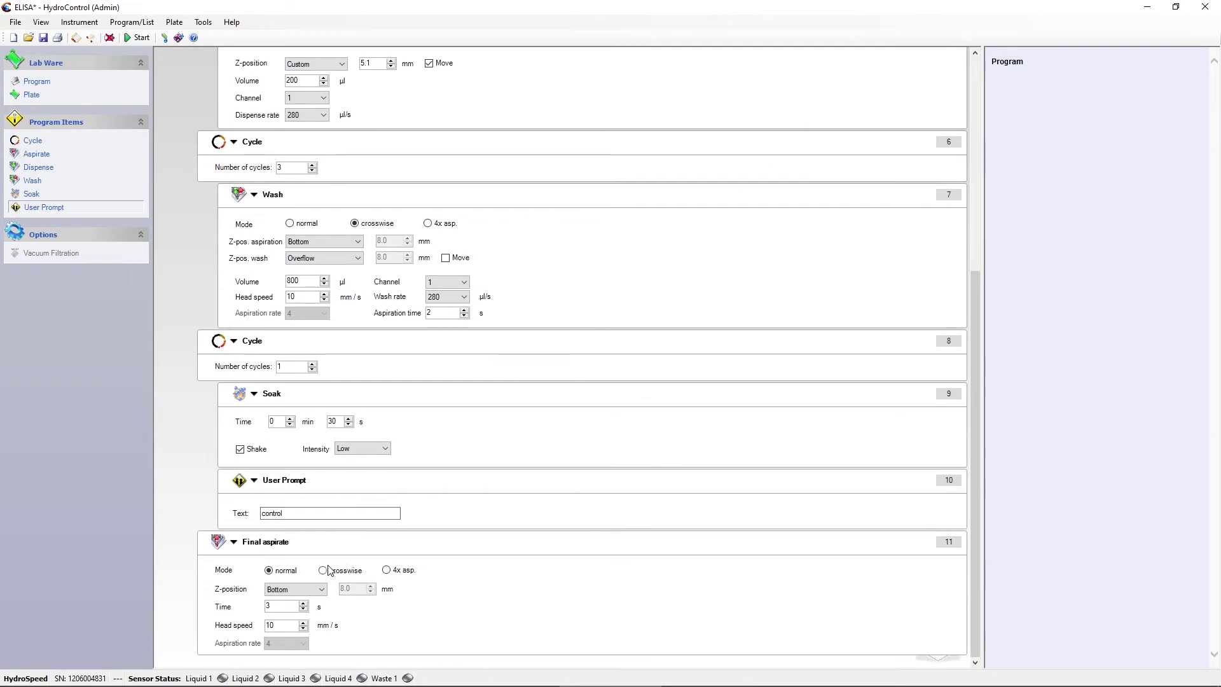
{"action": "left_click", "coordinate": [323, 570]}
{"action": "left_click", "coordinate": [321, 588]}
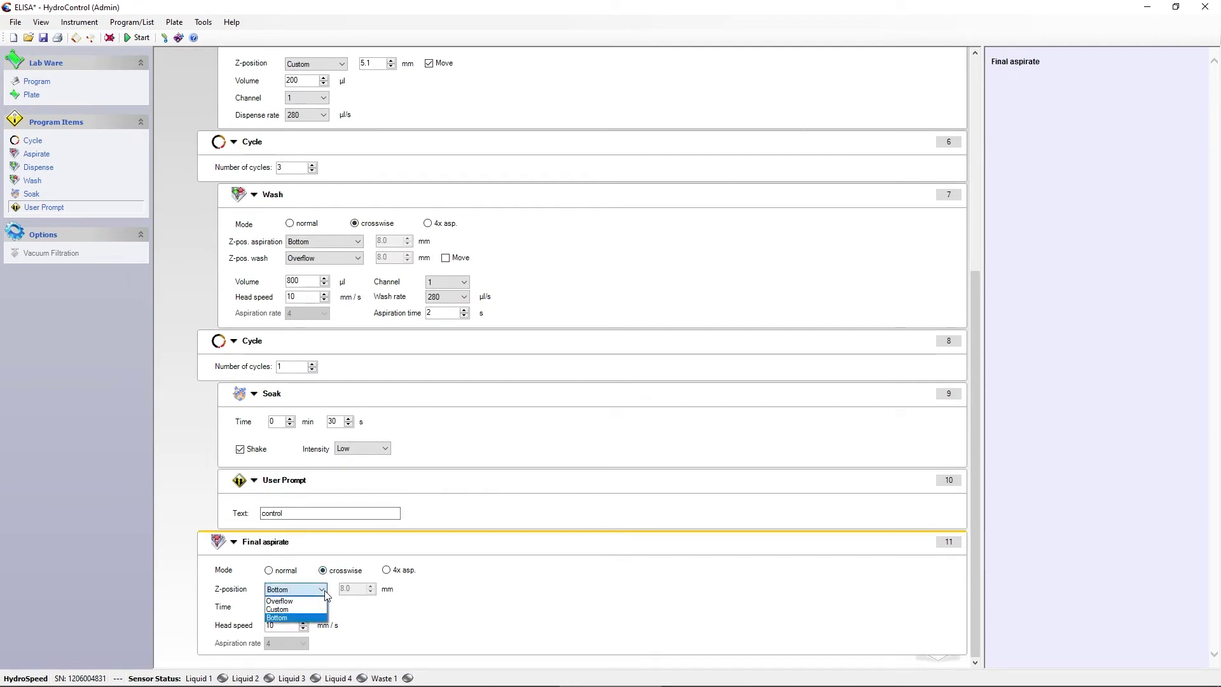
{"action": "left_click", "coordinate": [318, 618]}
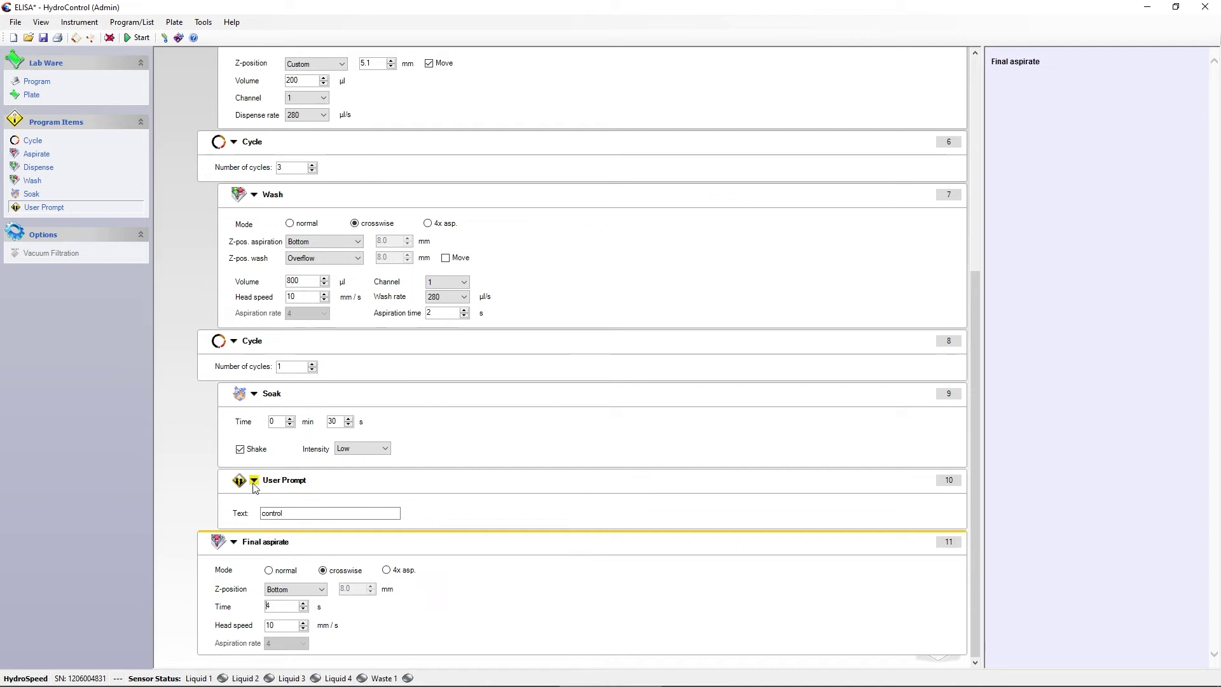
Step: Save the program as ELISA without remarks
{"action": "left_click", "coordinate": [18, 24]}
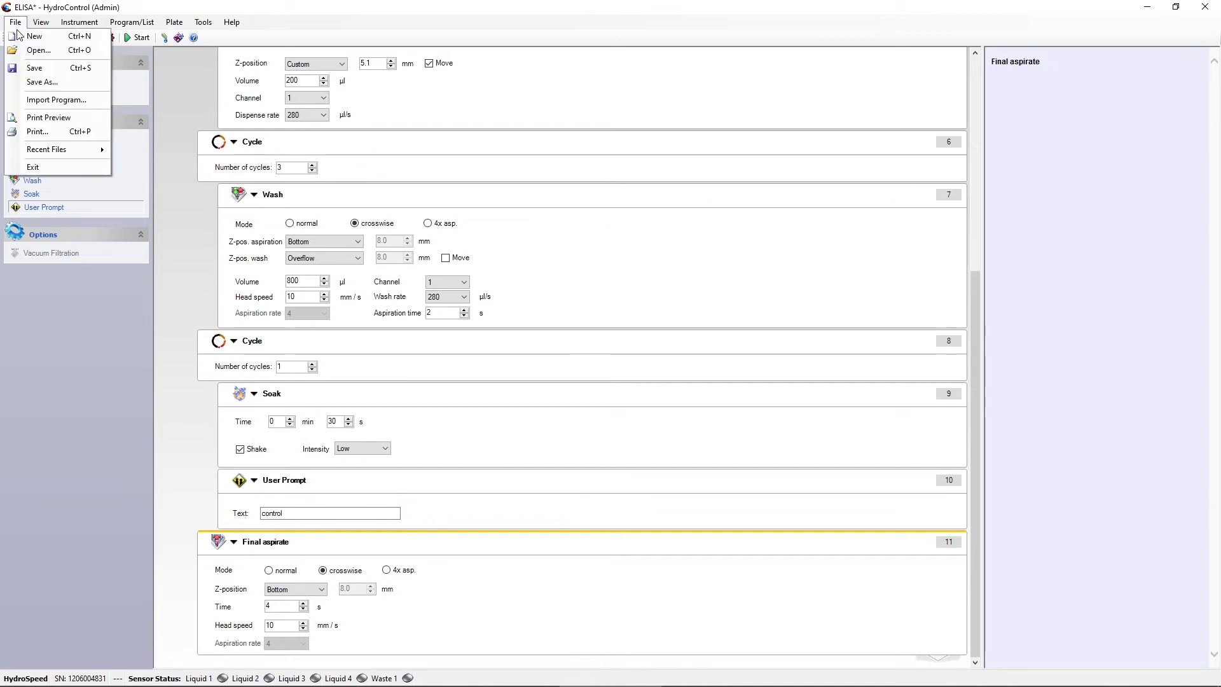
{"action": "left_click", "coordinate": [43, 83]}
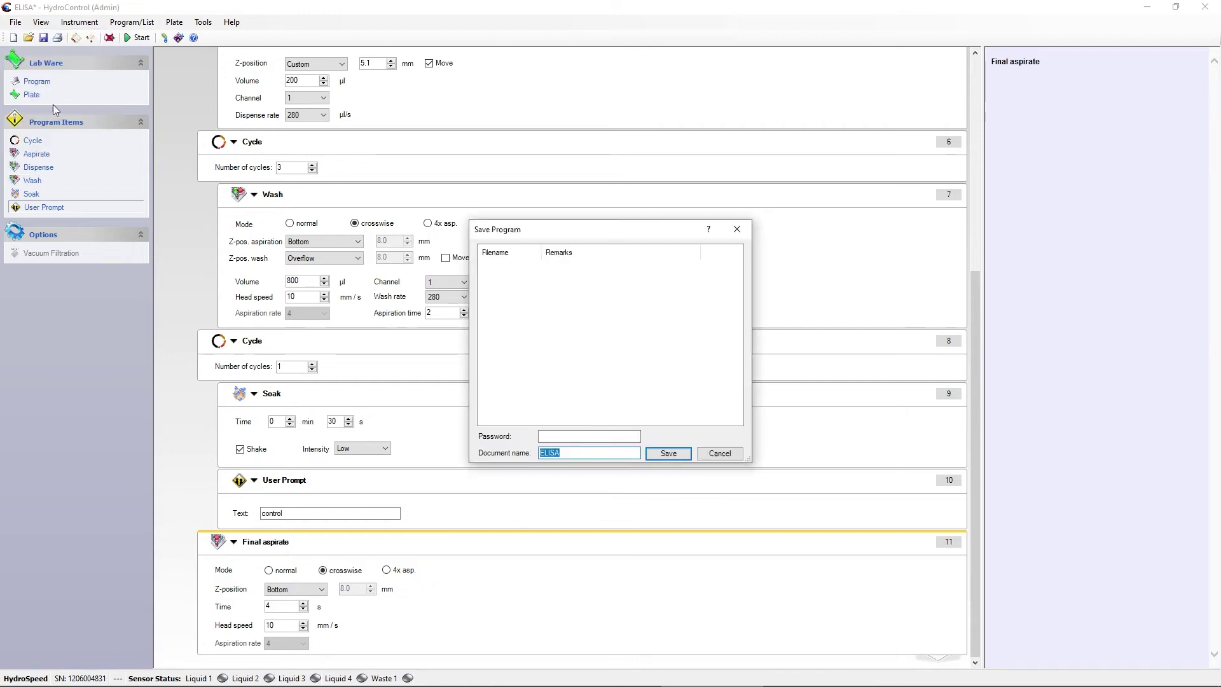
{"action": "left_click", "coordinate": [680, 456]}
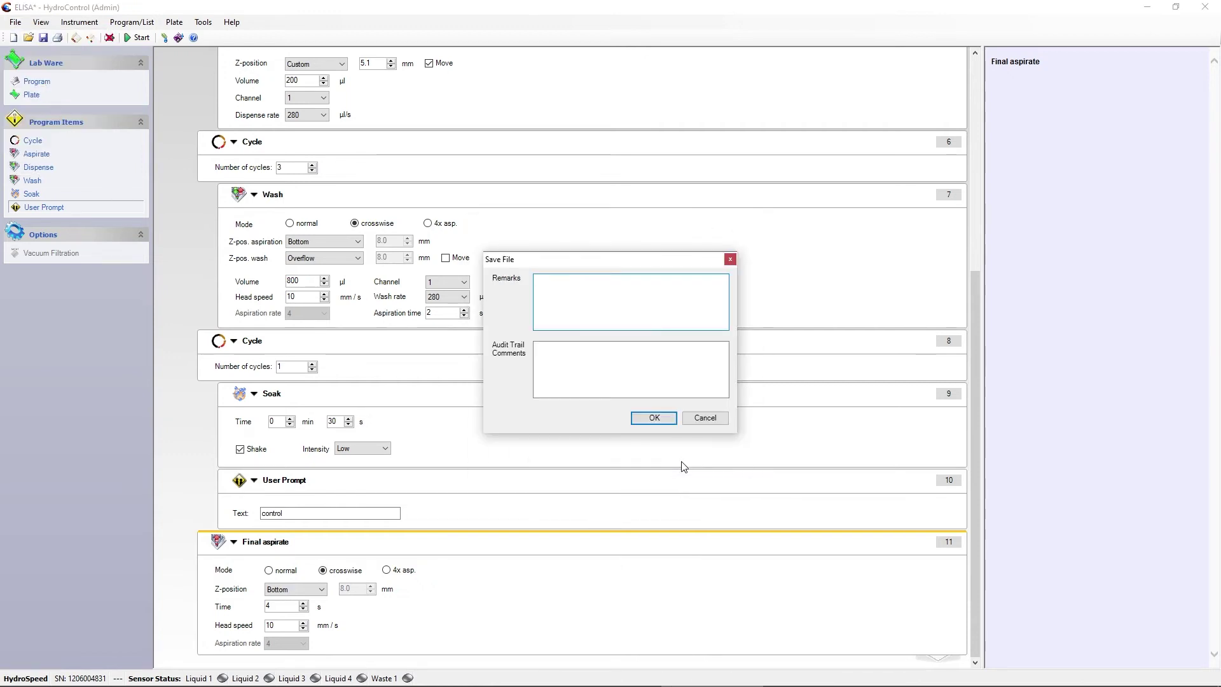
{"action": "left_click", "coordinate": [655, 418]}
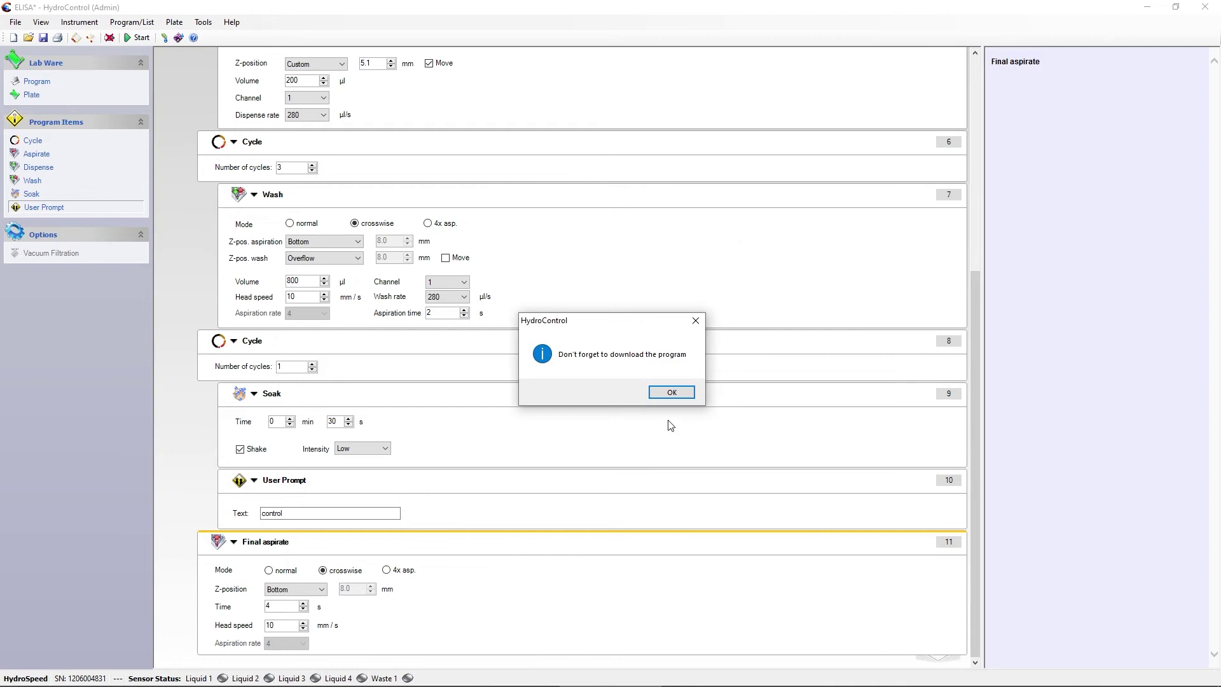
{"action": "left_click", "coordinate": [687, 393]}
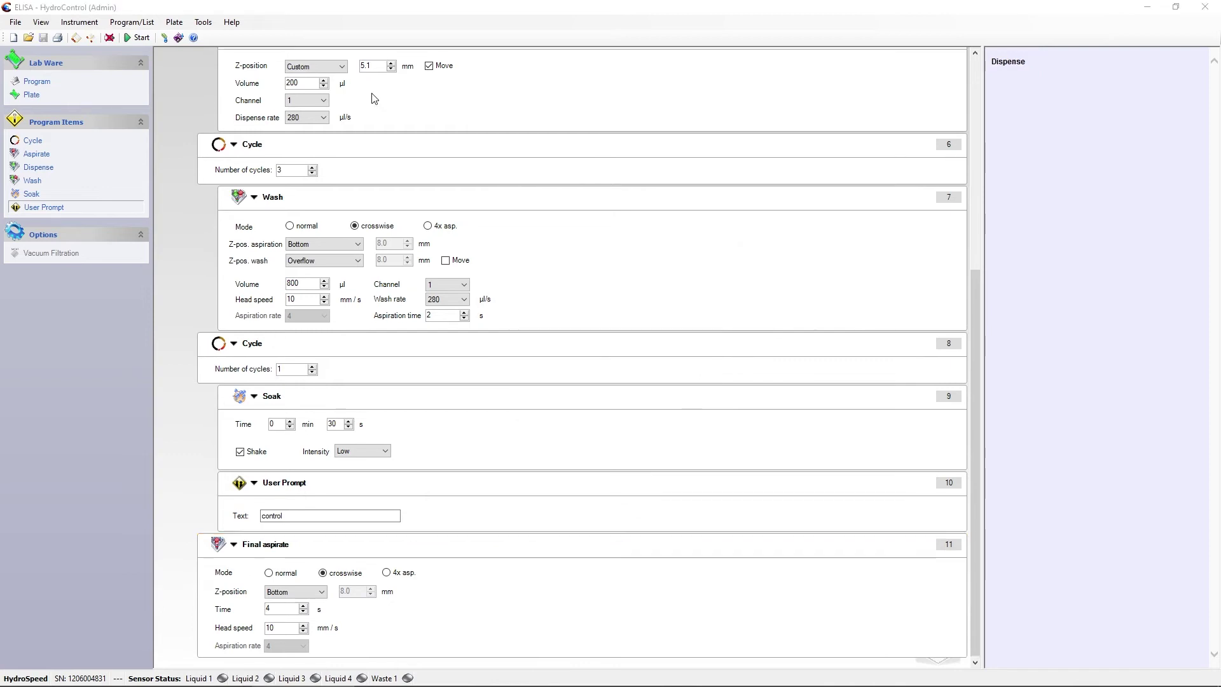
Step: Download ELISA to instrument program slot 1 and close the program manager
{"action": "left_click", "coordinate": [132, 21]}
{"action": "left_click", "coordinate": [142, 63]}
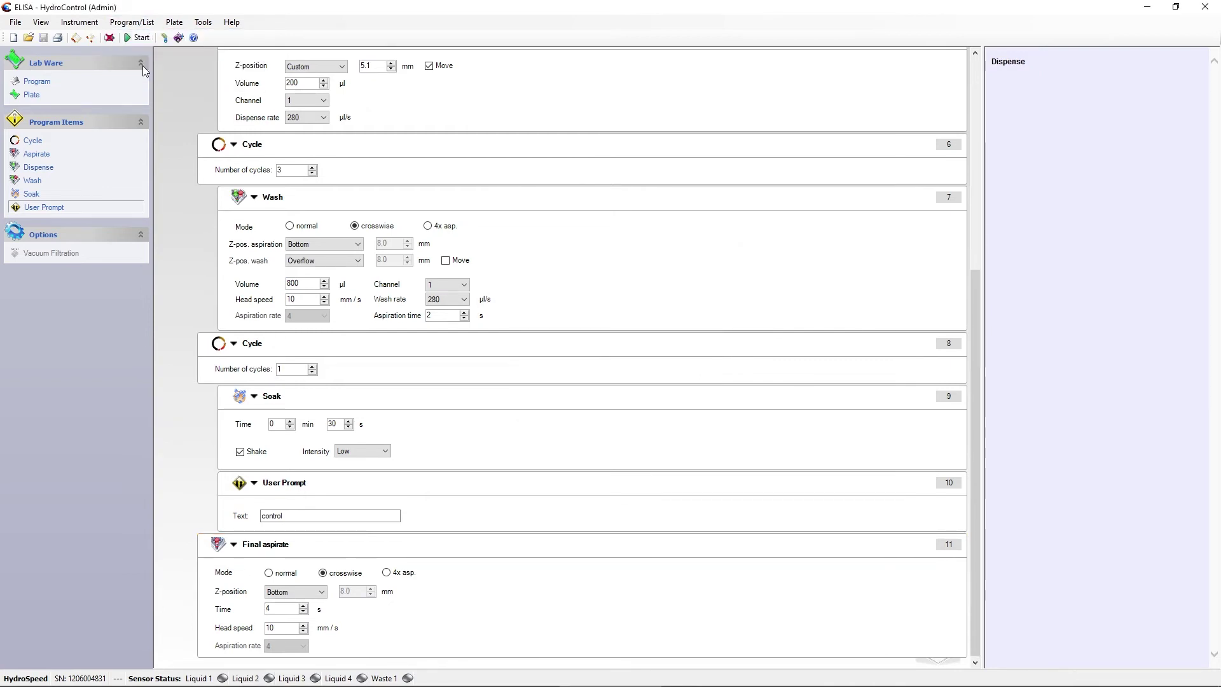
{"action": "left_click", "coordinate": [584, 248]}
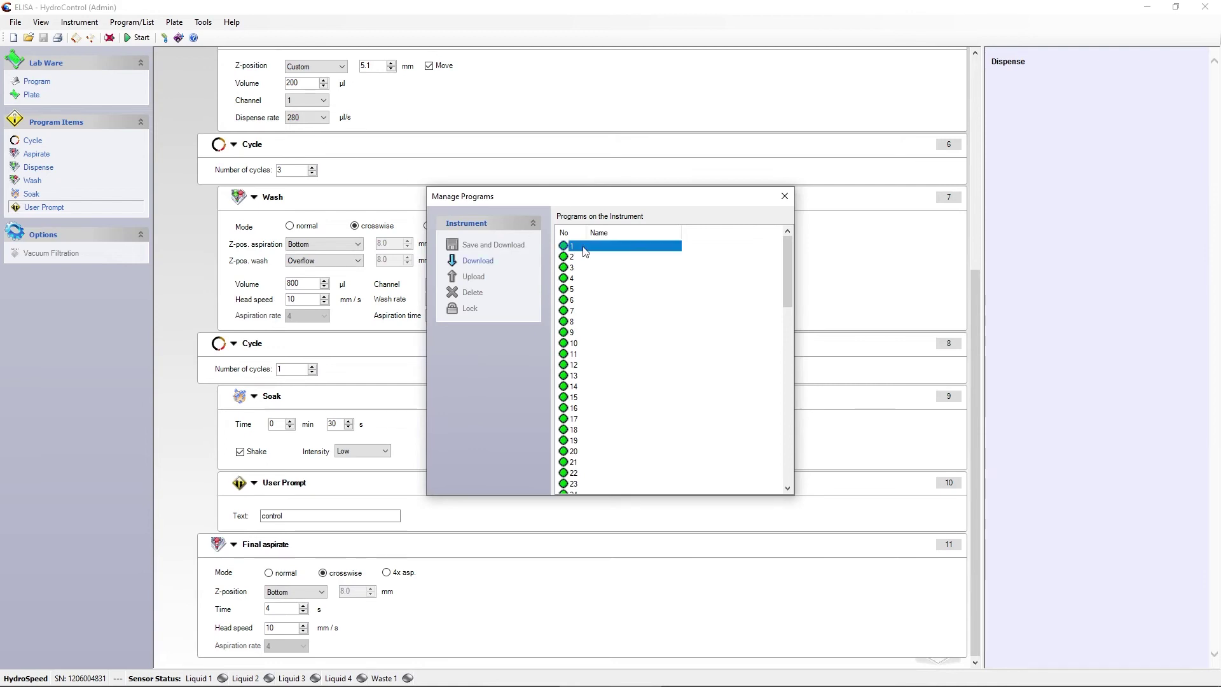
{"action": "left_click", "coordinate": [486, 266]}
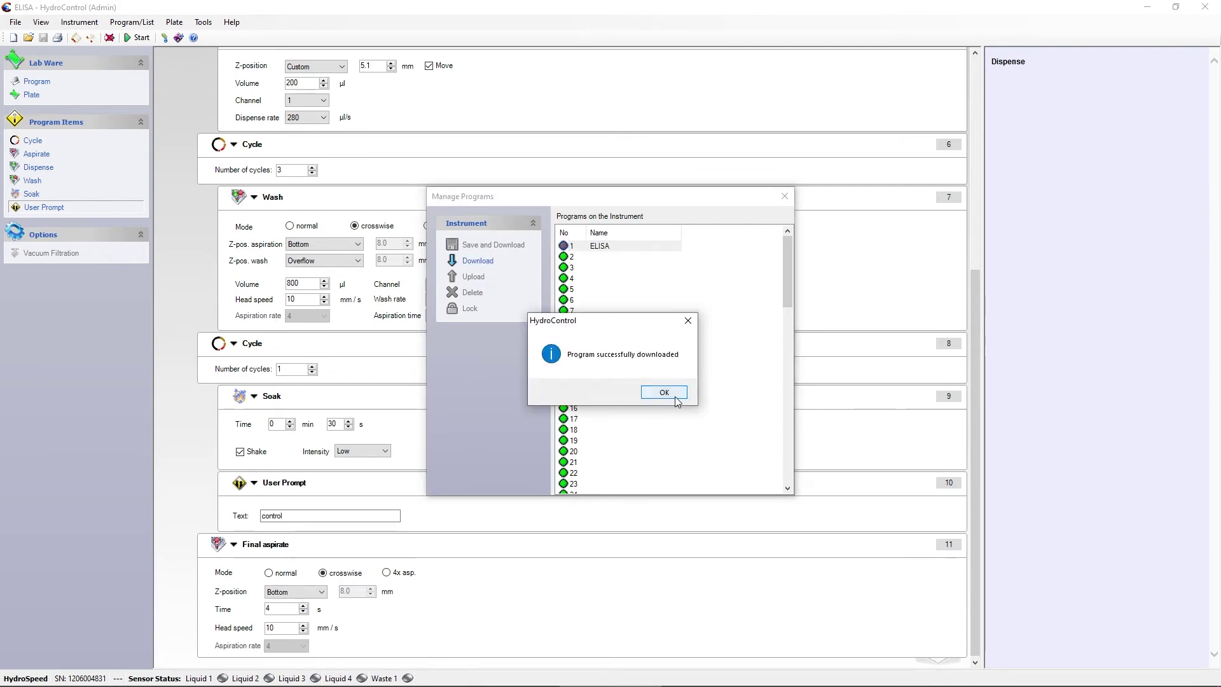
{"action": "left_click", "coordinate": [673, 396]}
{"action": "key", "text": "Escape"}
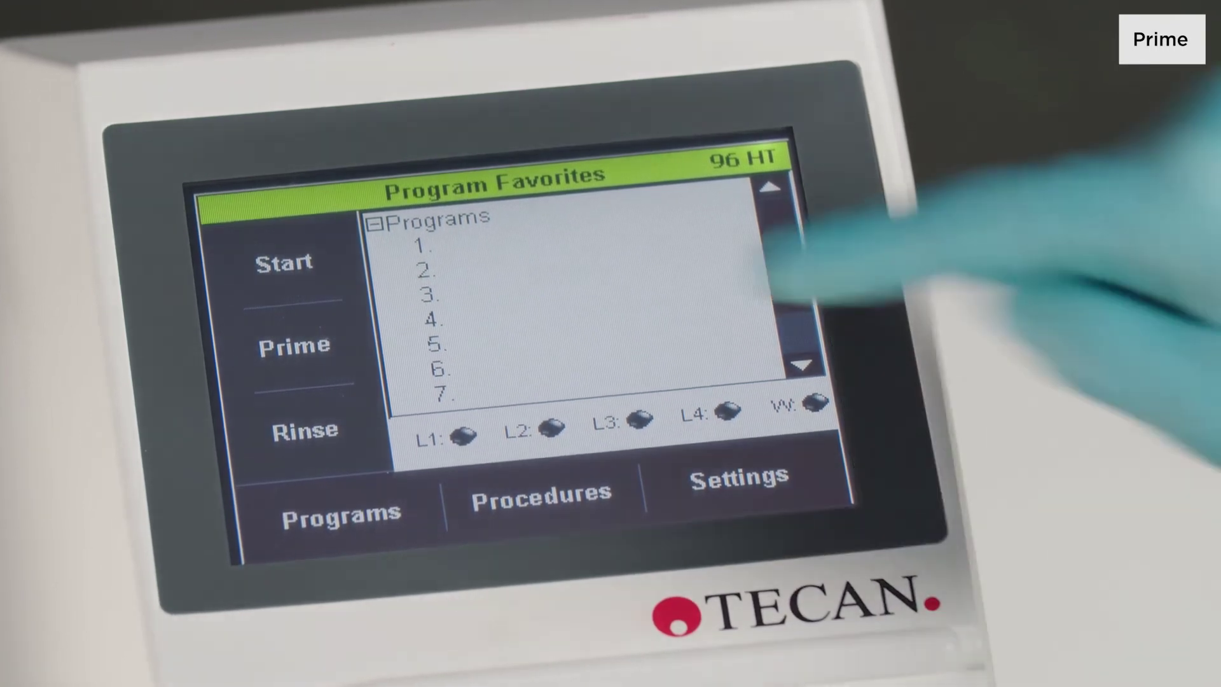
Step: Open the washer's Prime page from the Program Favorites touchscreen
{"action": "left_click", "coordinate": [294, 347]}
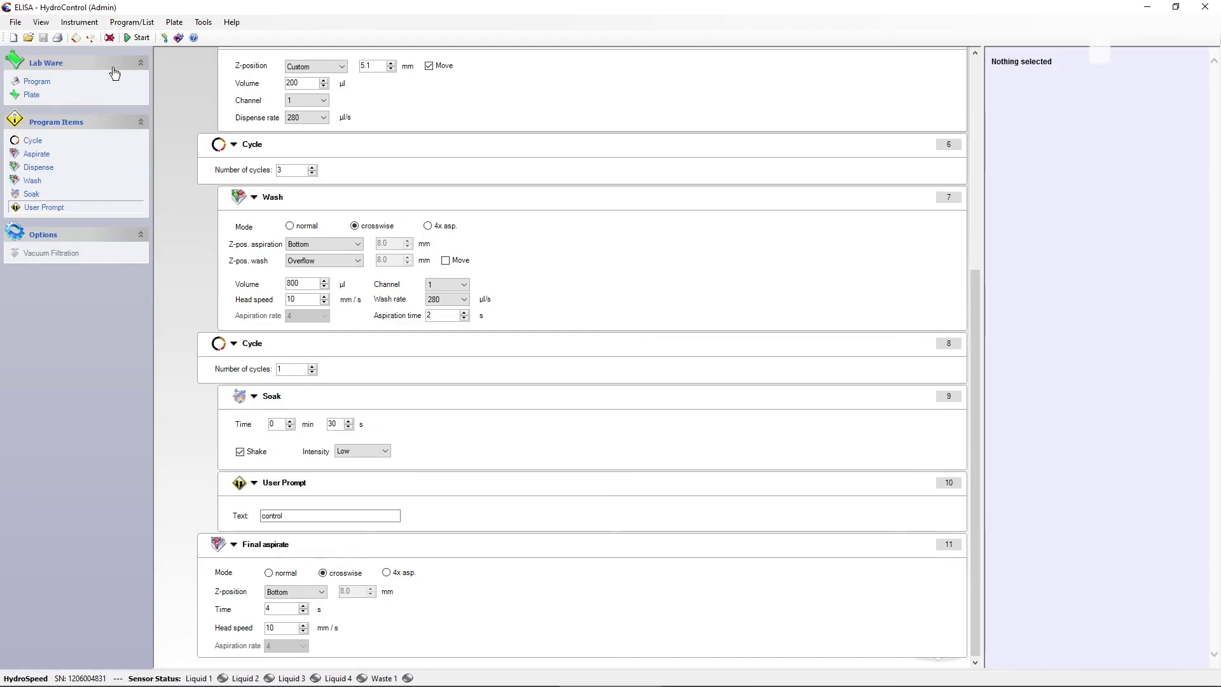
Step: In Instrument Settings, enable Anti-clog with a 0:15 time interval and update the settings
{"action": "left_click", "coordinate": [81, 22]}
{"action": "left_click", "coordinate": [119, 158]}
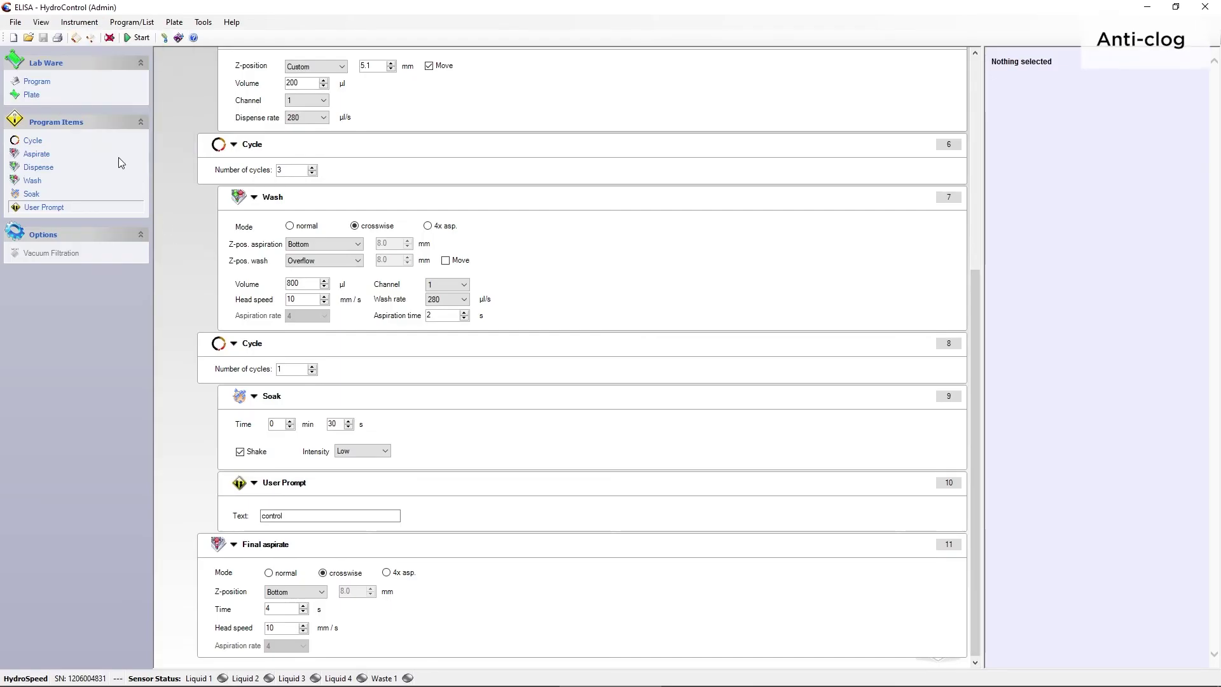
{"action": "left_click", "coordinate": [559, 449]}
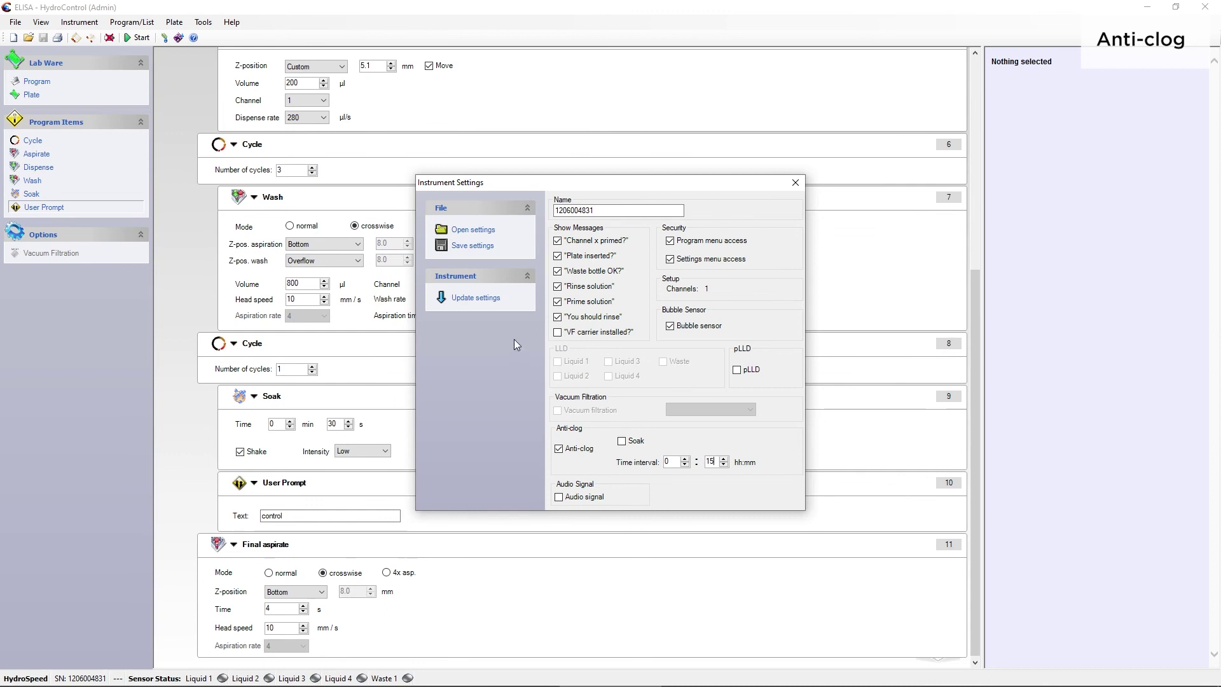
{"action": "left_click", "coordinate": [474, 298]}
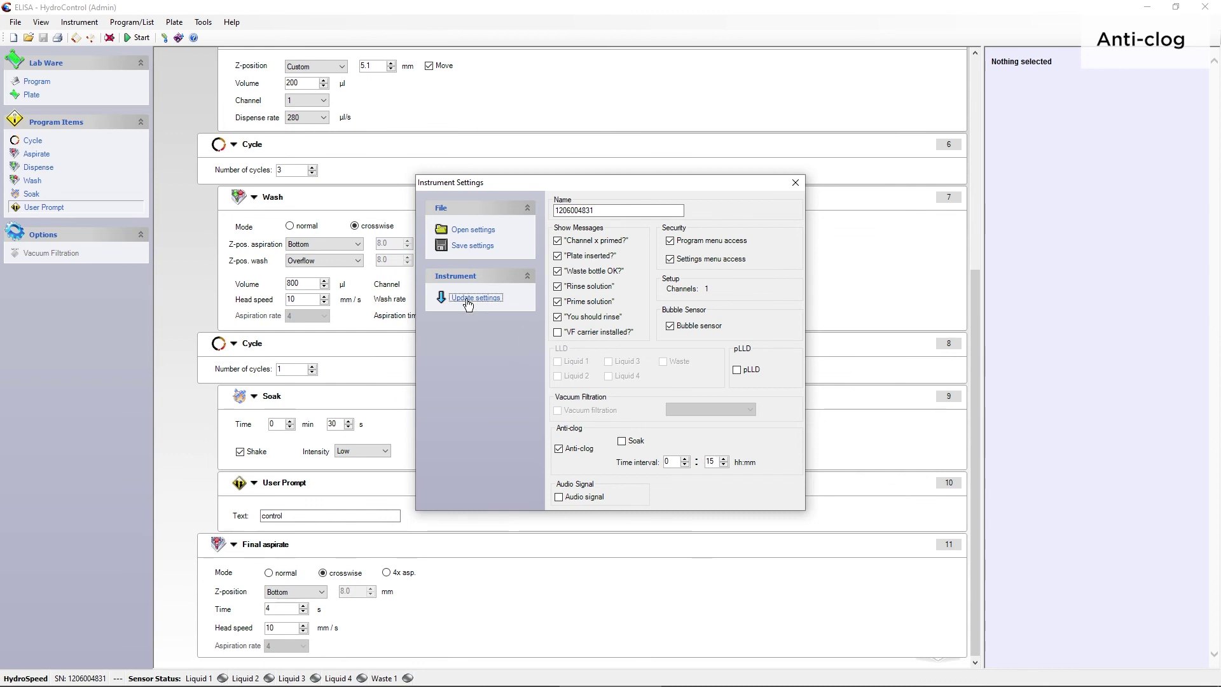